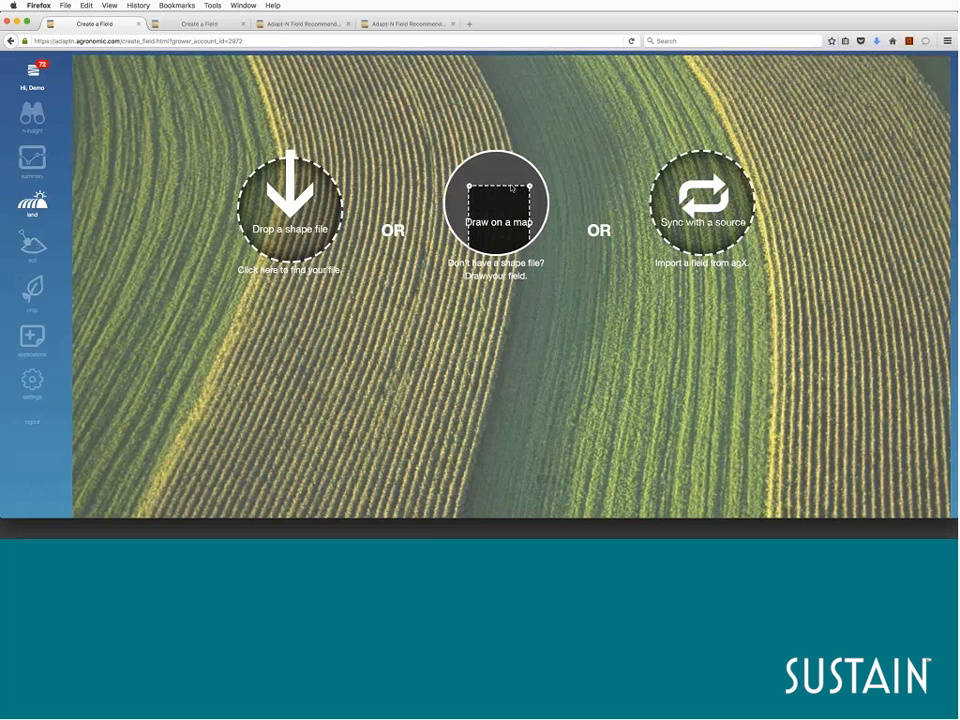
Start a map-drawn field, choose the existing boundary east of Cambridge between the South Skunk River and the road, and submit its location
left_click(511, 187)
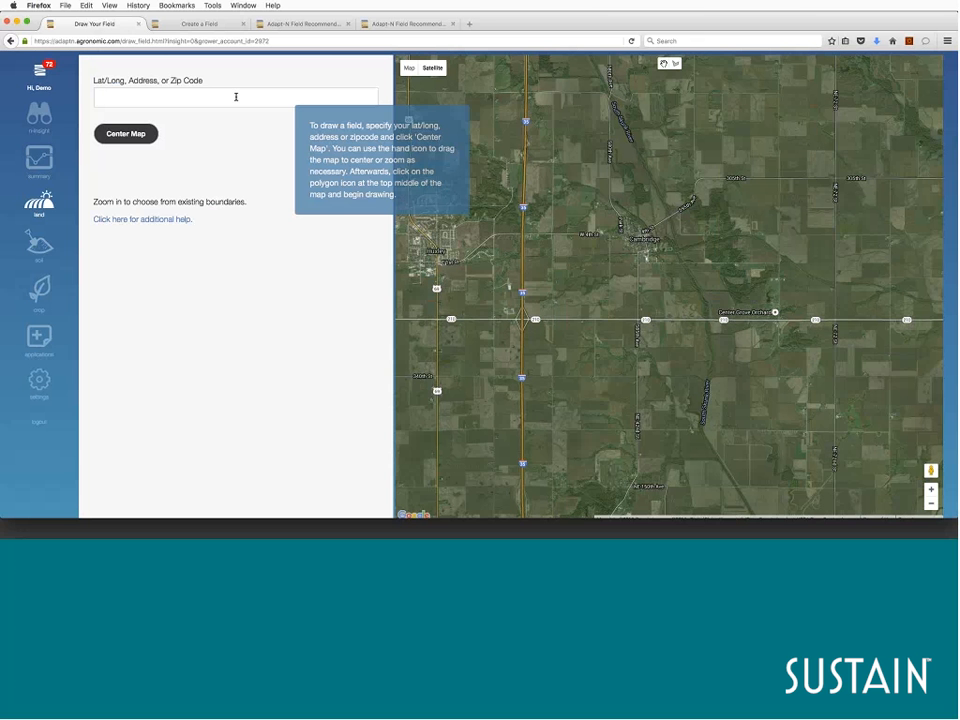
left_click(932, 490)
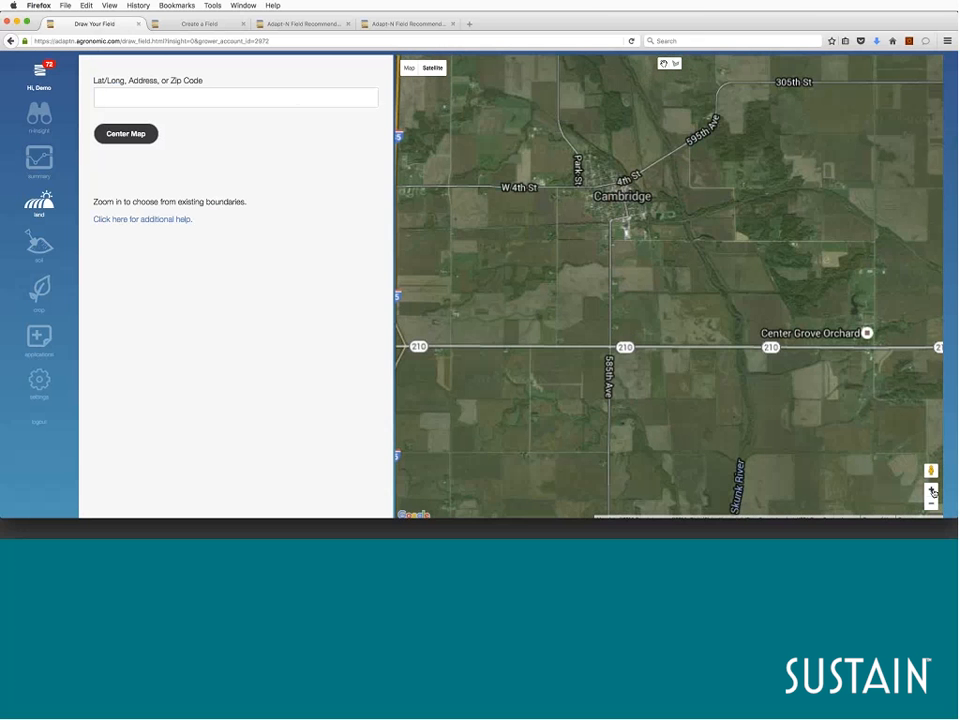
left_click(932, 490)
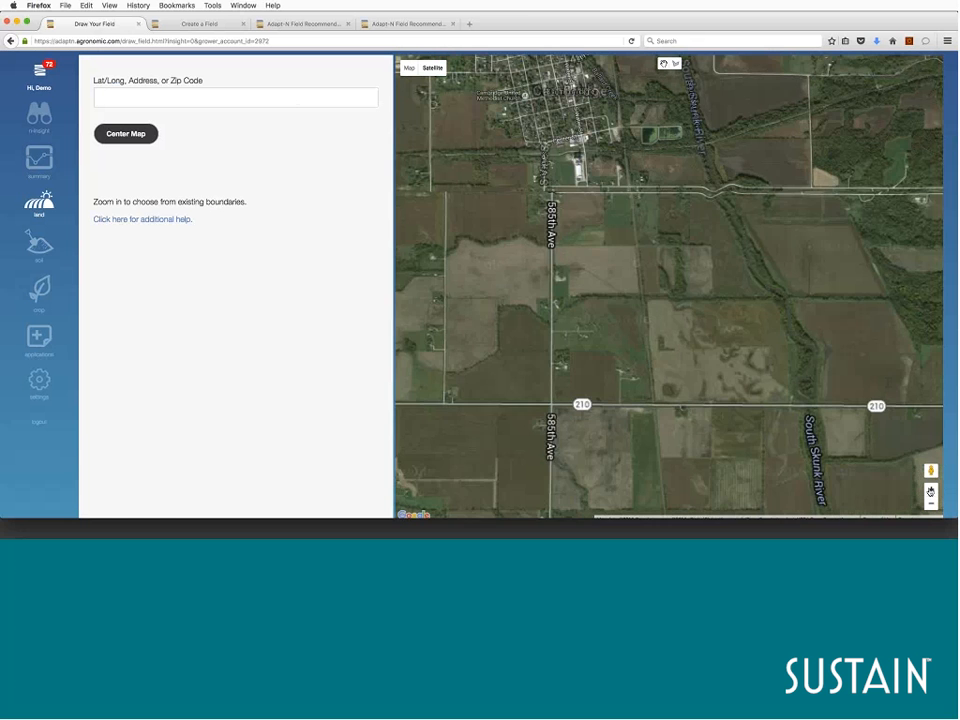
left_click_drag(845, 160, 782, 289)
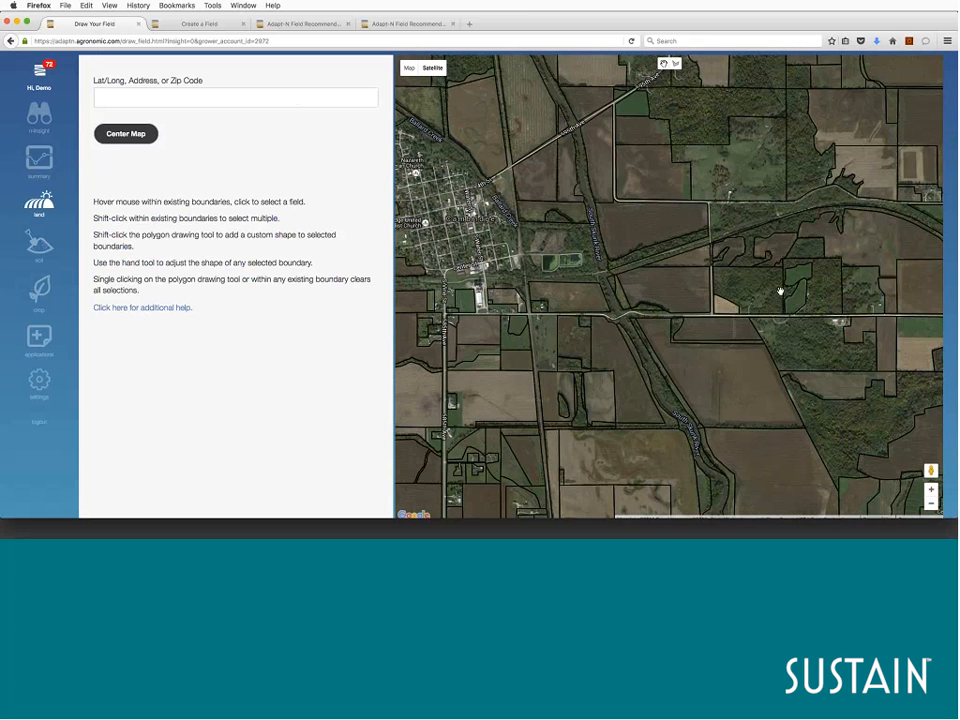
left_click(693, 283)
left_click(693, 283)
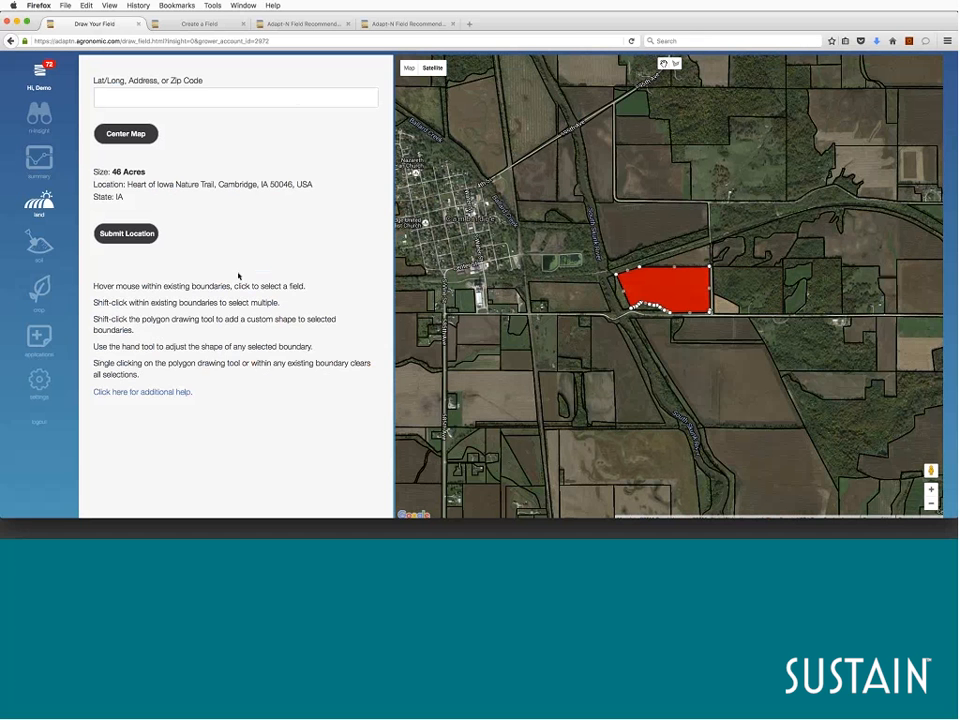
left_click(127, 234)
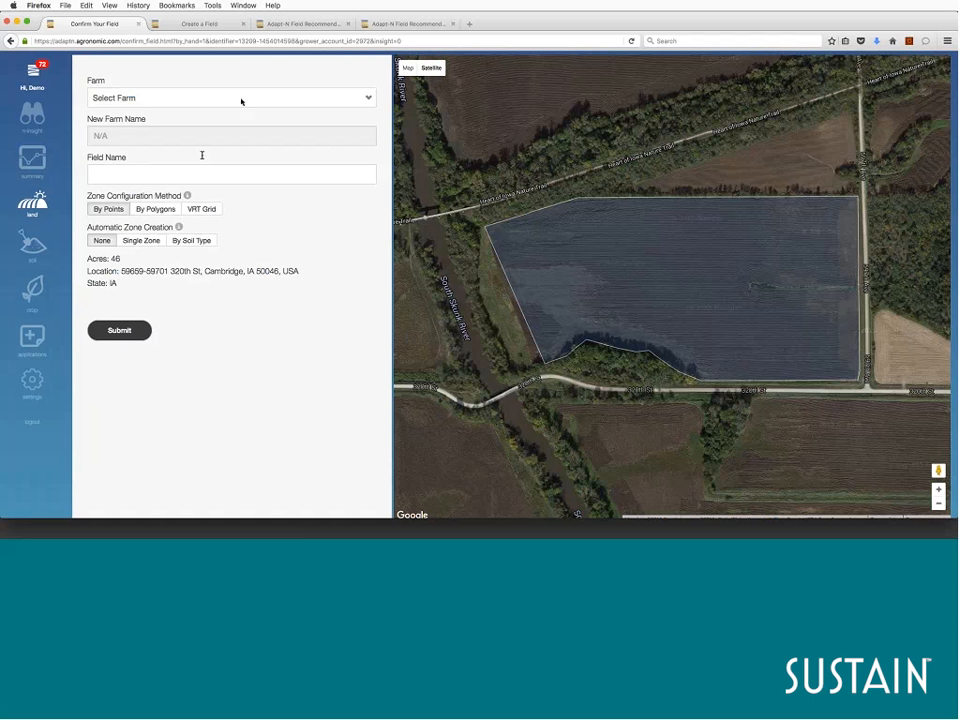
Assign the field to a new farm named Home Farm and name the field Field 1
left_click(240, 99)
left_click(238, 125)
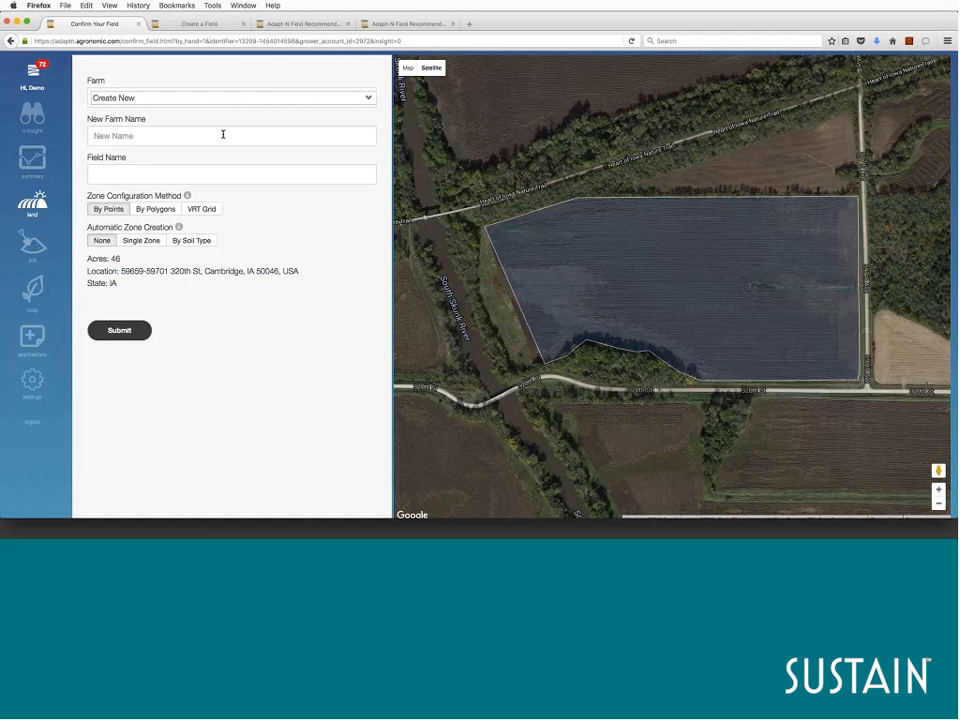
left_click(223, 134)
type("Home Farm")
key("Tab")
type("Fie")
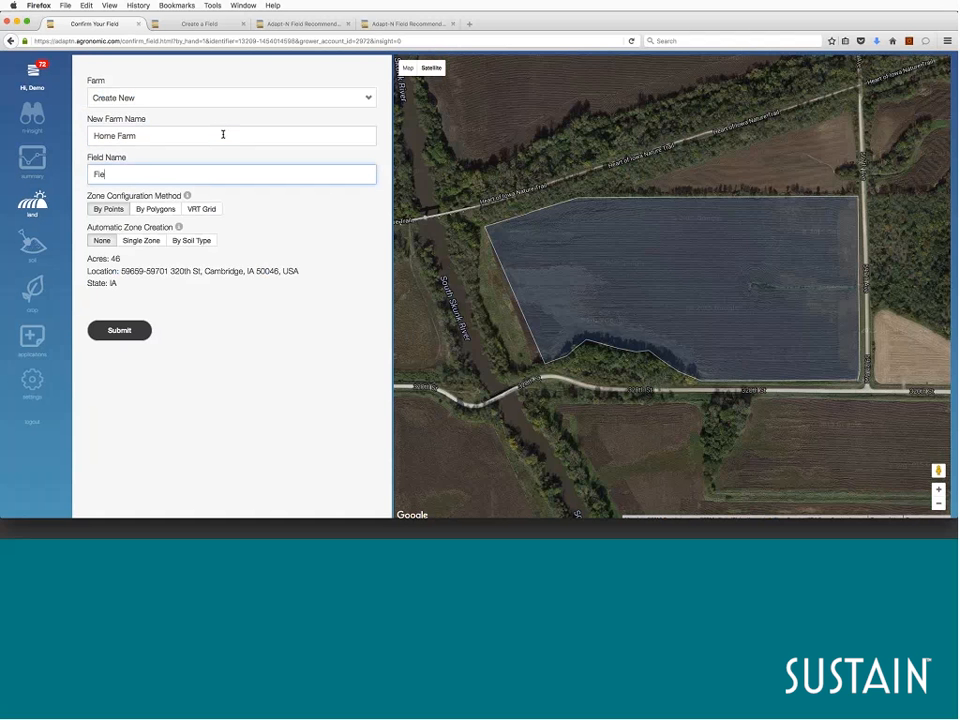
type("ld 1")
Configure zones by polygons with automatic creation by soil type, and submit the new field
left_click(155, 212)
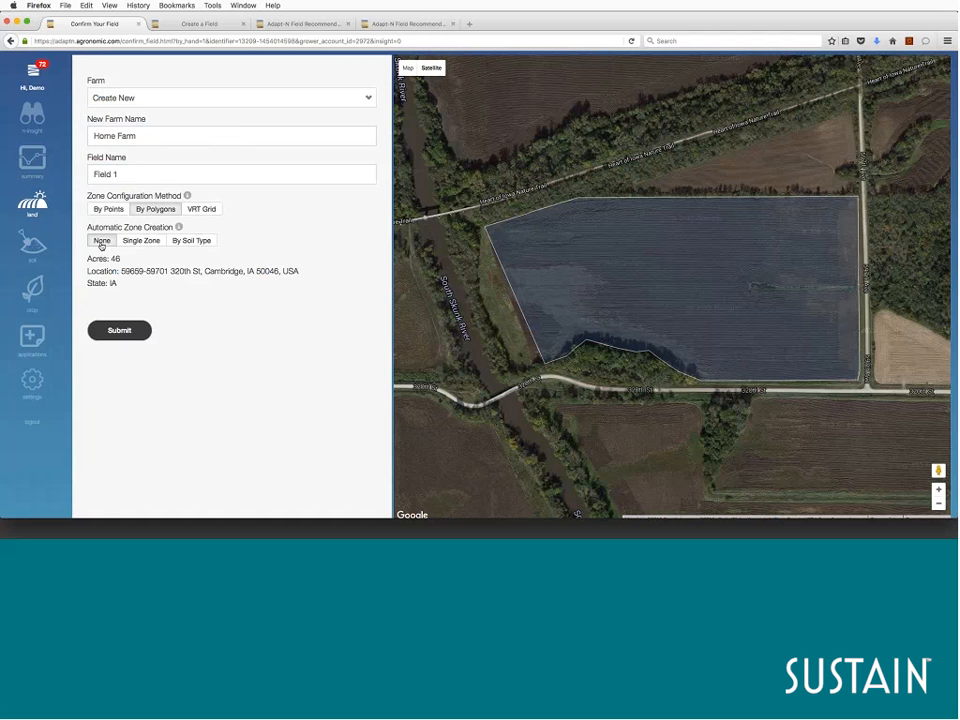
left_click(145, 246)
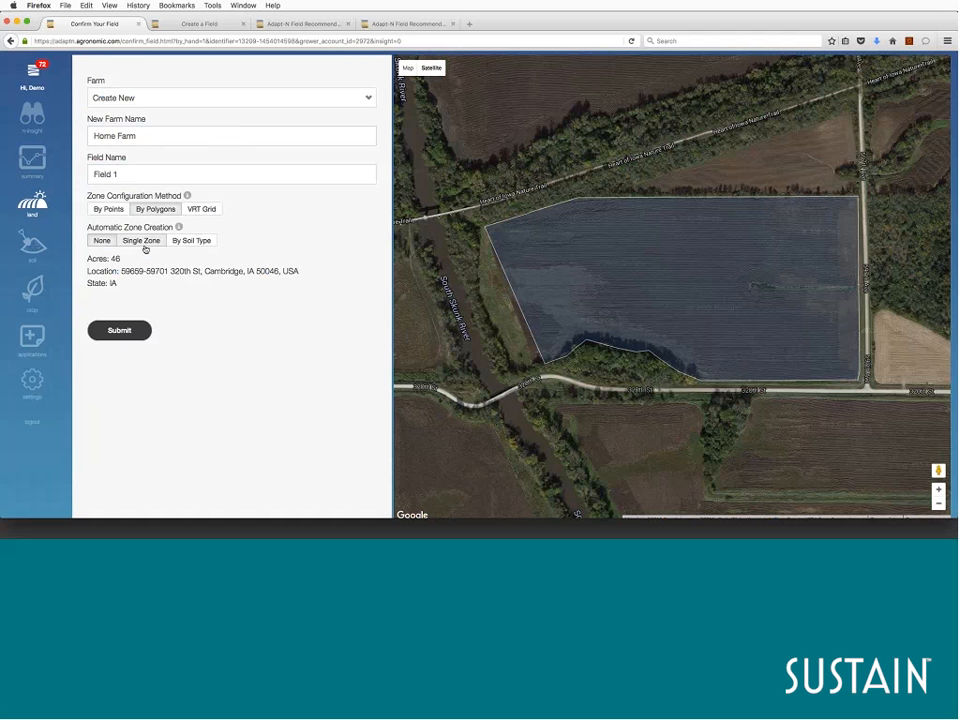
left_click(199, 246)
left_click(199, 246)
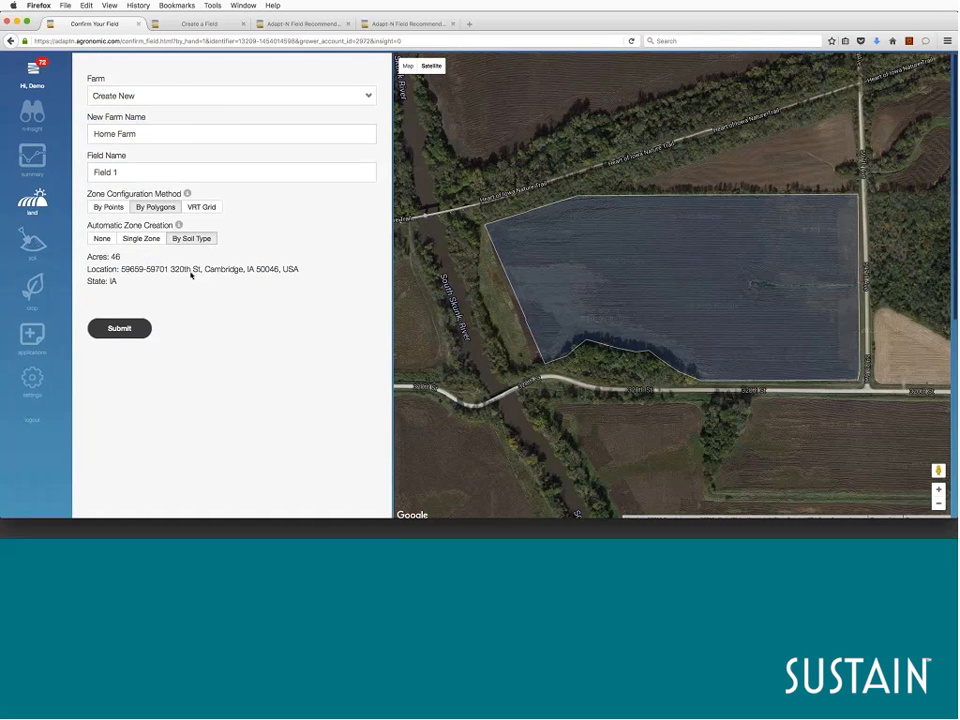
left_click(130, 334)
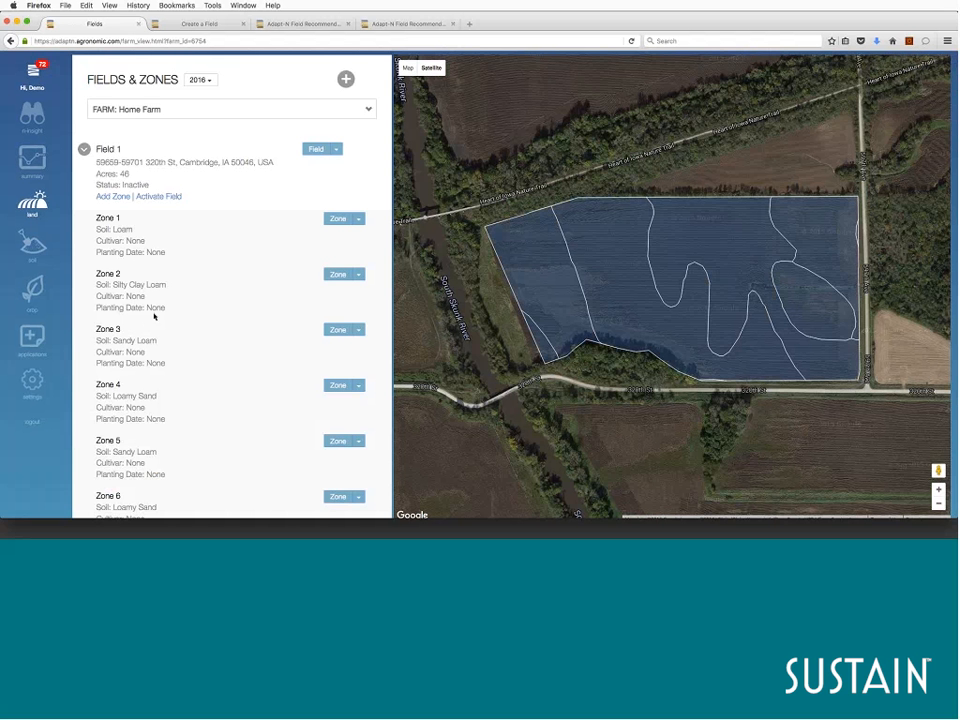
Examine the land settings of Zone 1 and Zone 2, including the drainage options, and view Zone 2's soil details
left_click(358, 219)
left_click(345, 236)
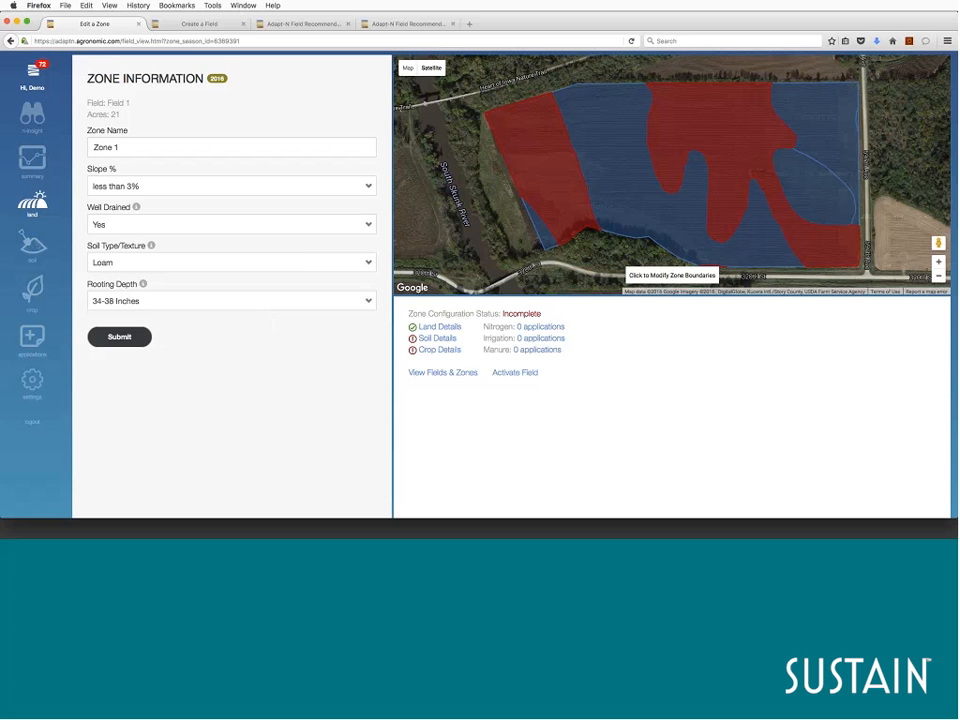
left_click(368, 226)
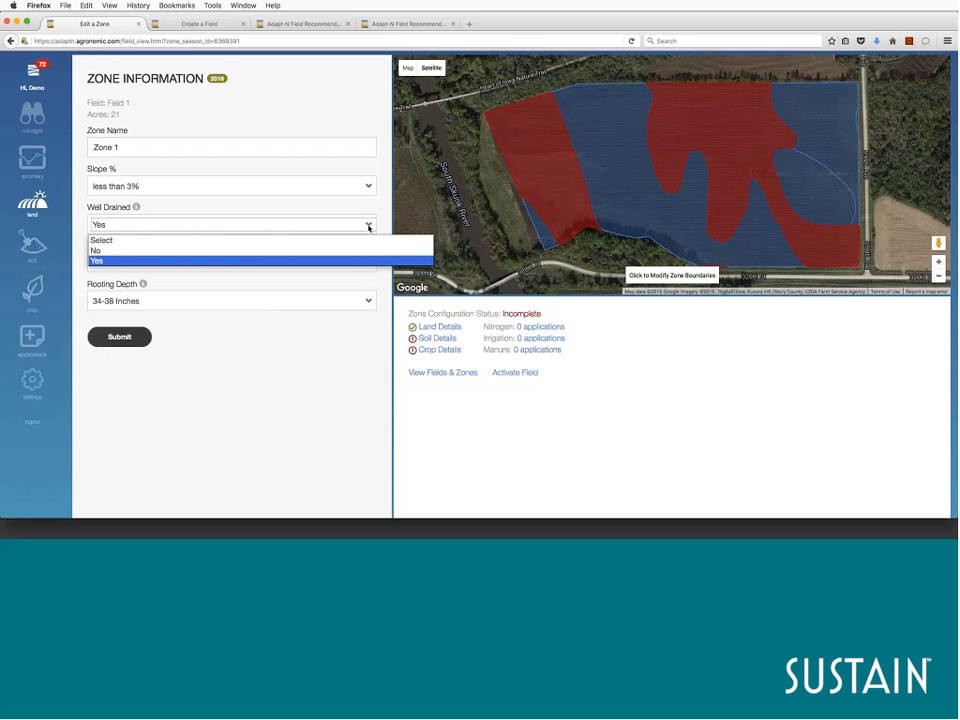
left_click(368, 228)
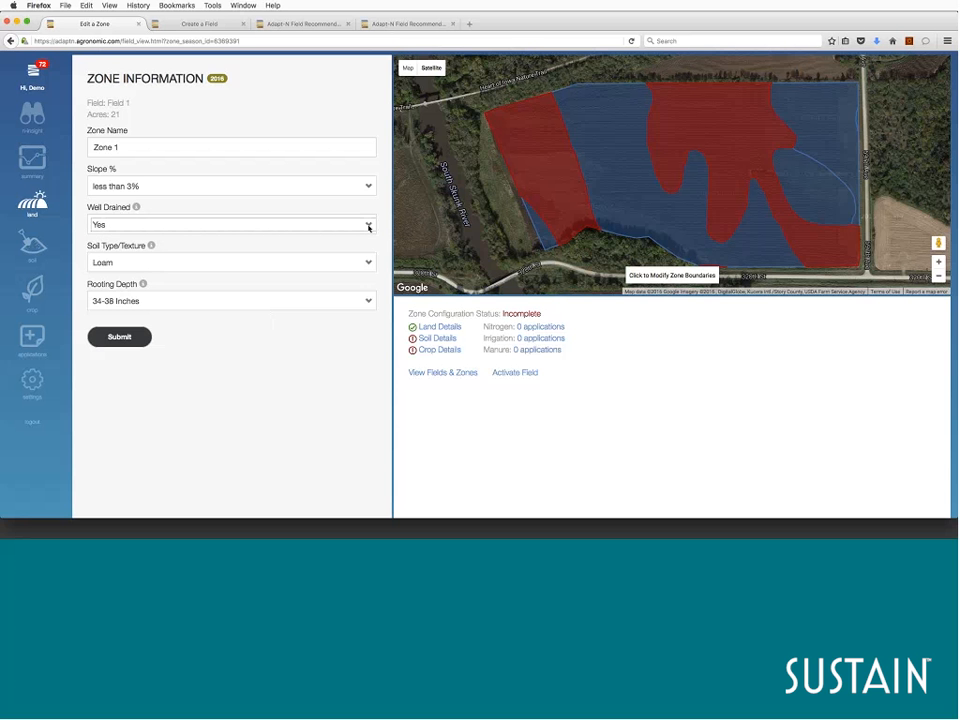
left_click(615, 218)
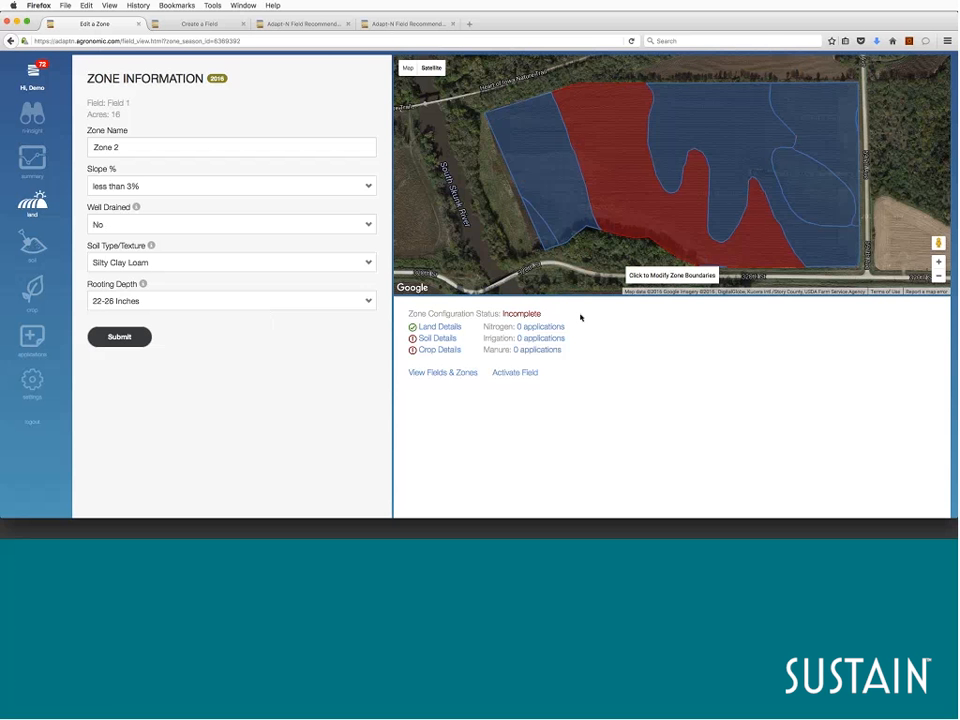
left_click(450, 340)
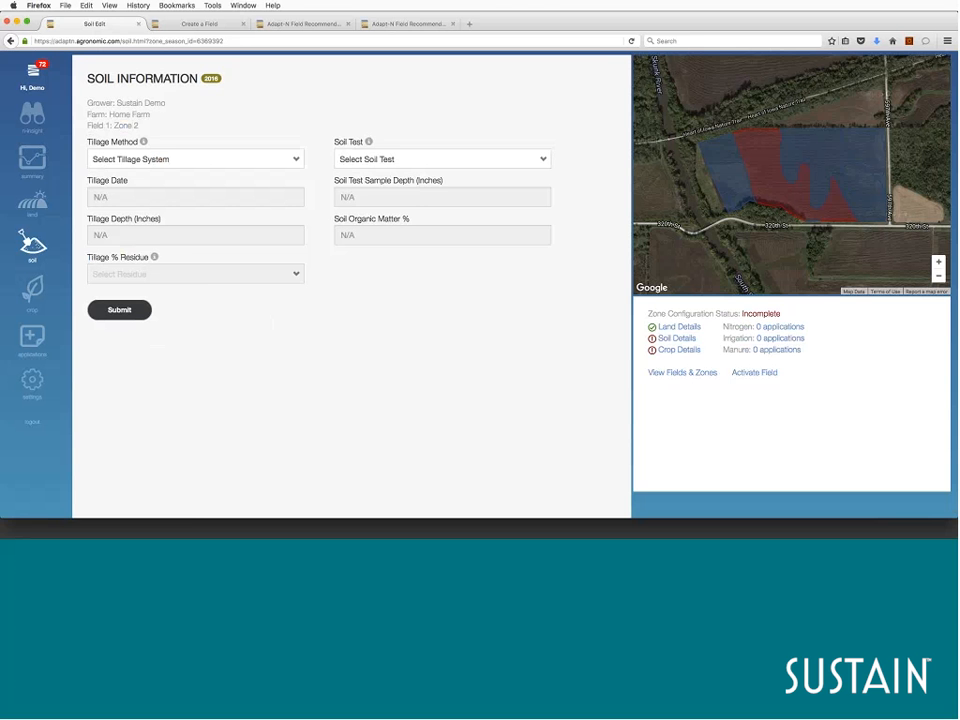
Open the field-level soil settings for Field 1 and choose Conservation Tillage with 50% residue
left_click(700, 374)
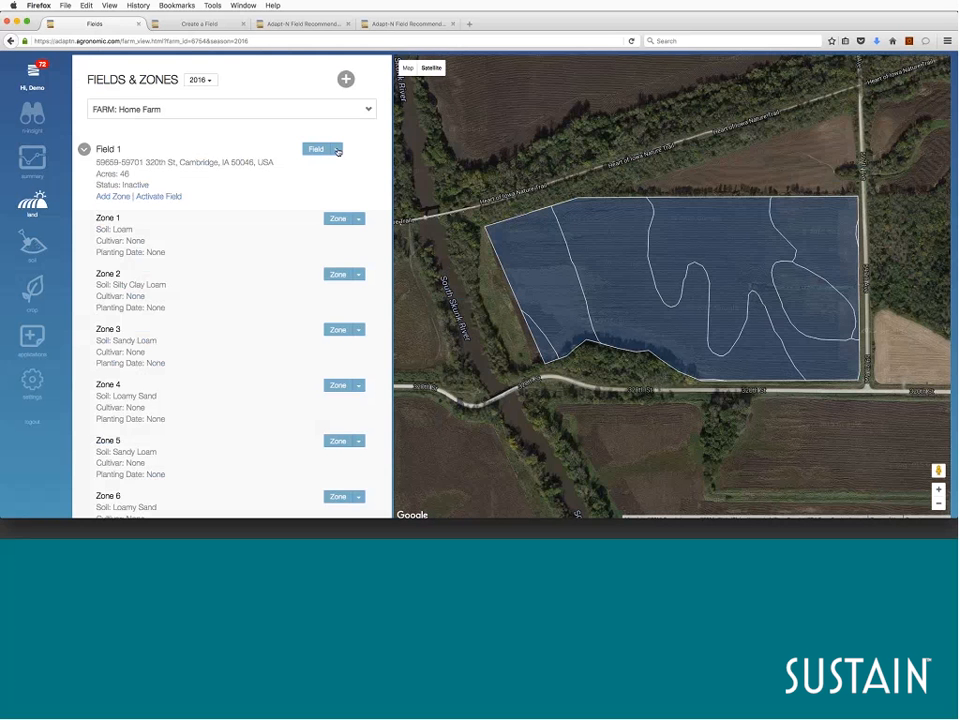
left_click(336, 149)
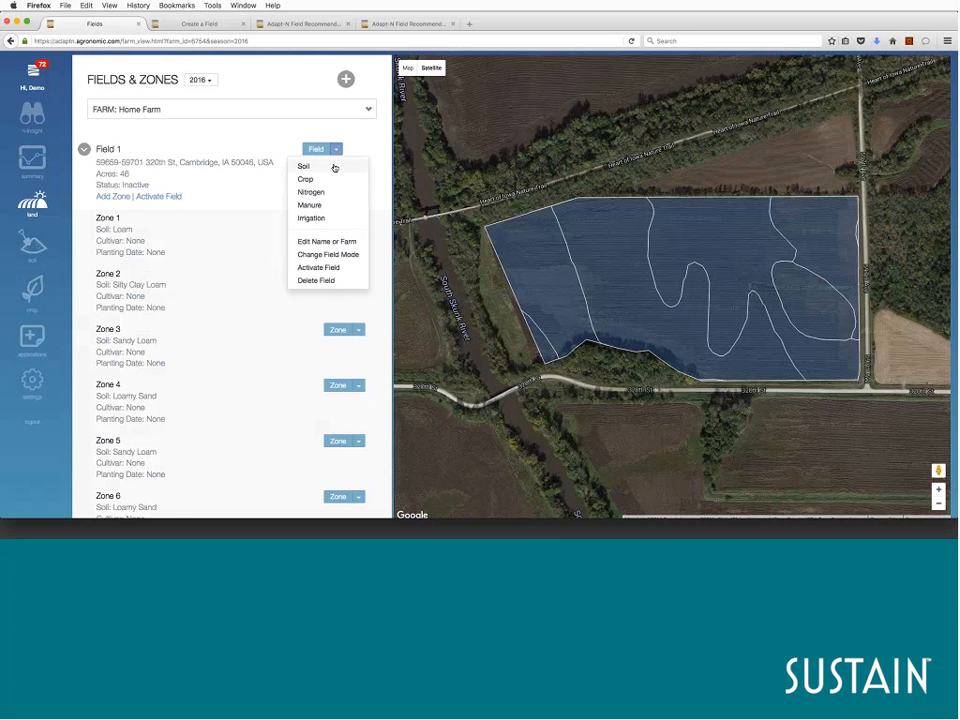
left_click(334, 168)
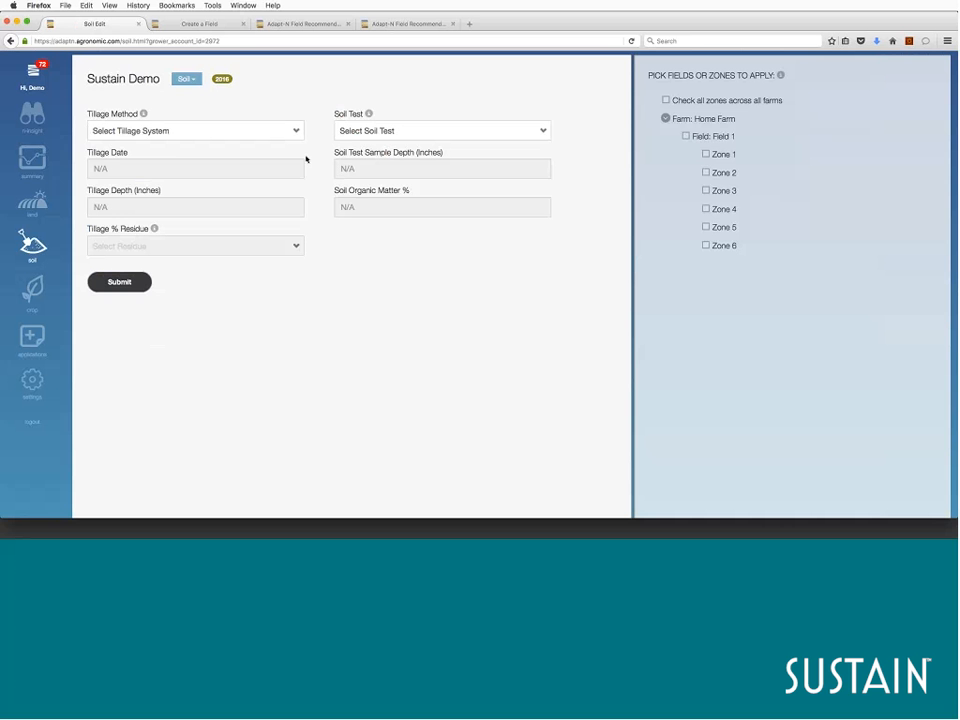
left_click(296, 132)
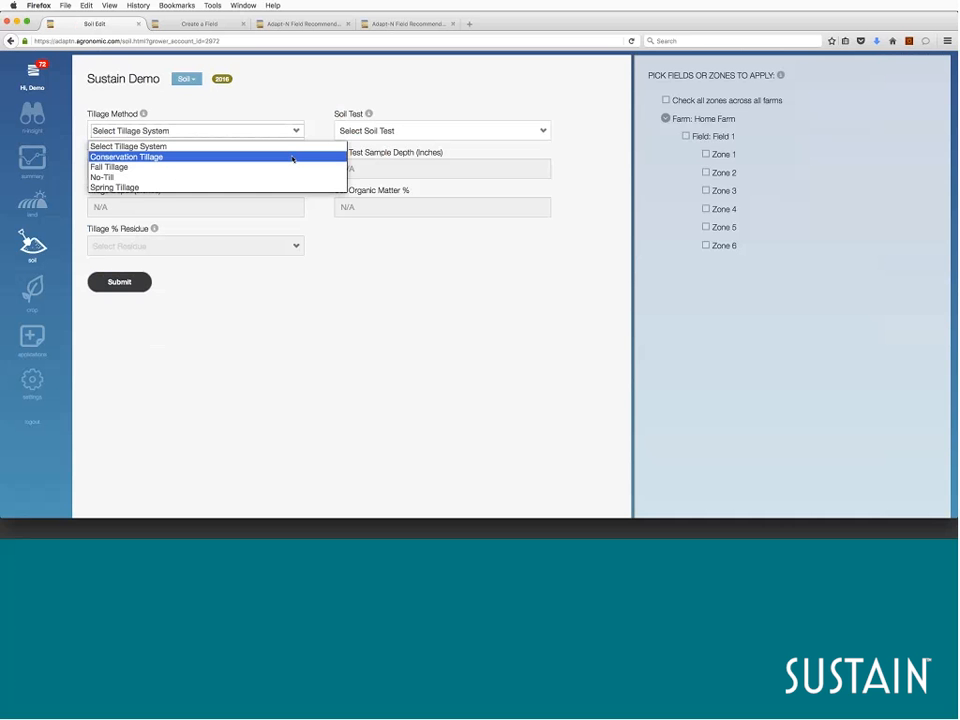
left_click(293, 157)
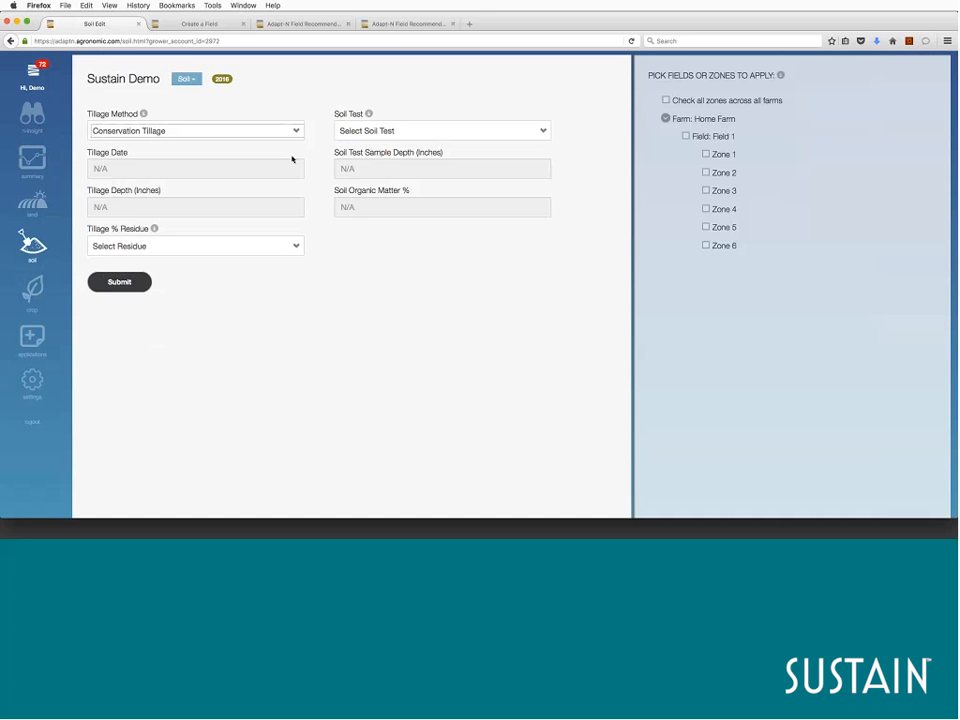
left_click(297, 246)
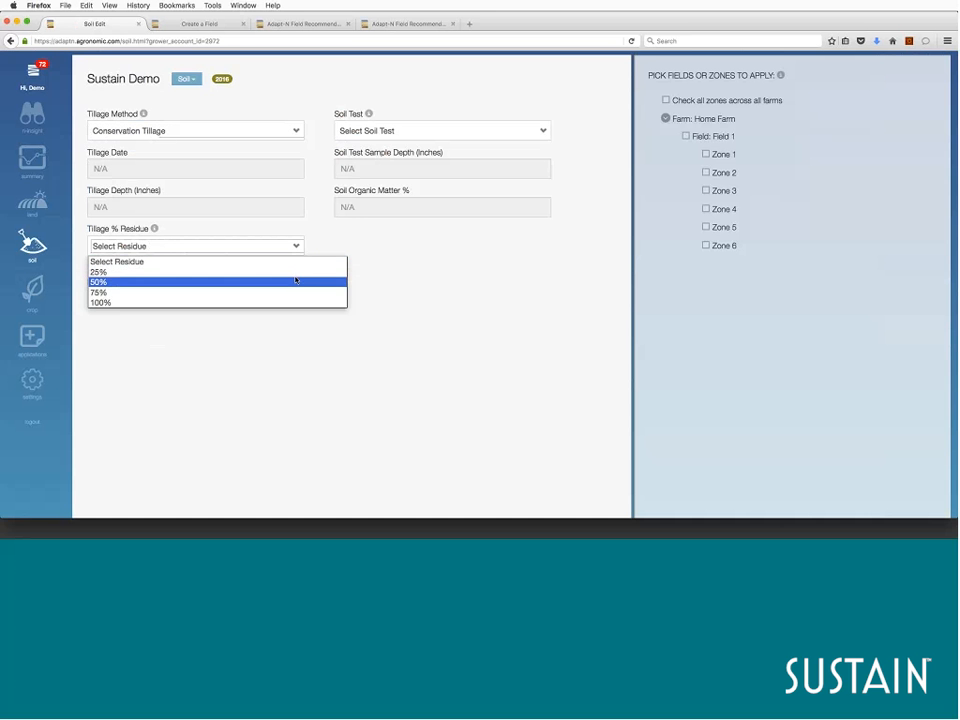
left_click(296, 281)
Record a soil test done in the last 3 years at 12 inches with 2.1% organic matter, and submit the soil data for all Field 1 zones
left_click(543, 130)
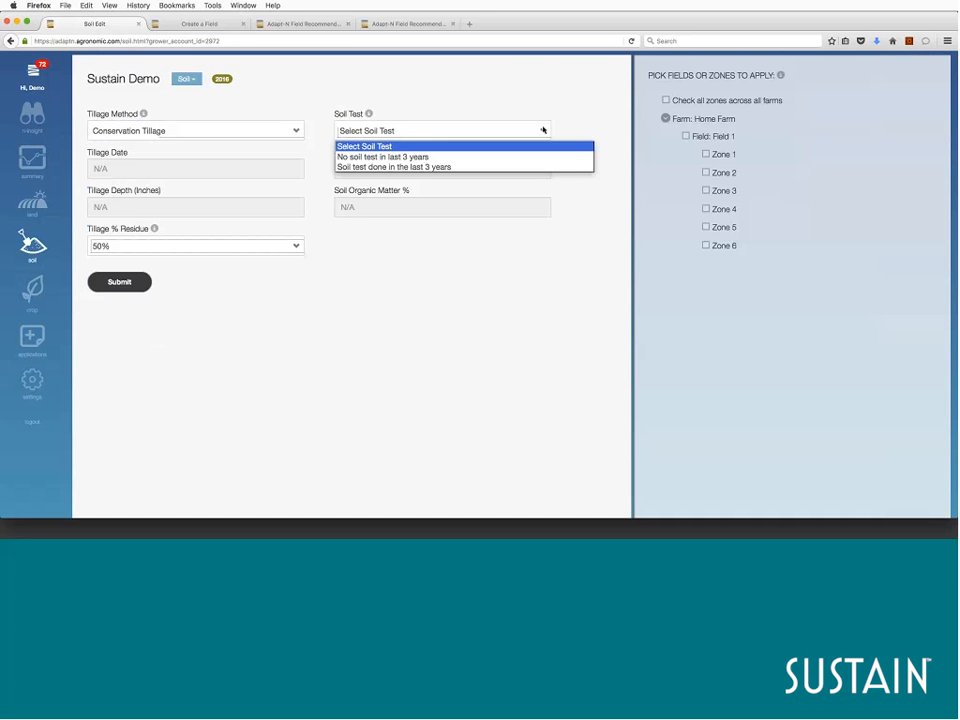
left_click(521, 167)
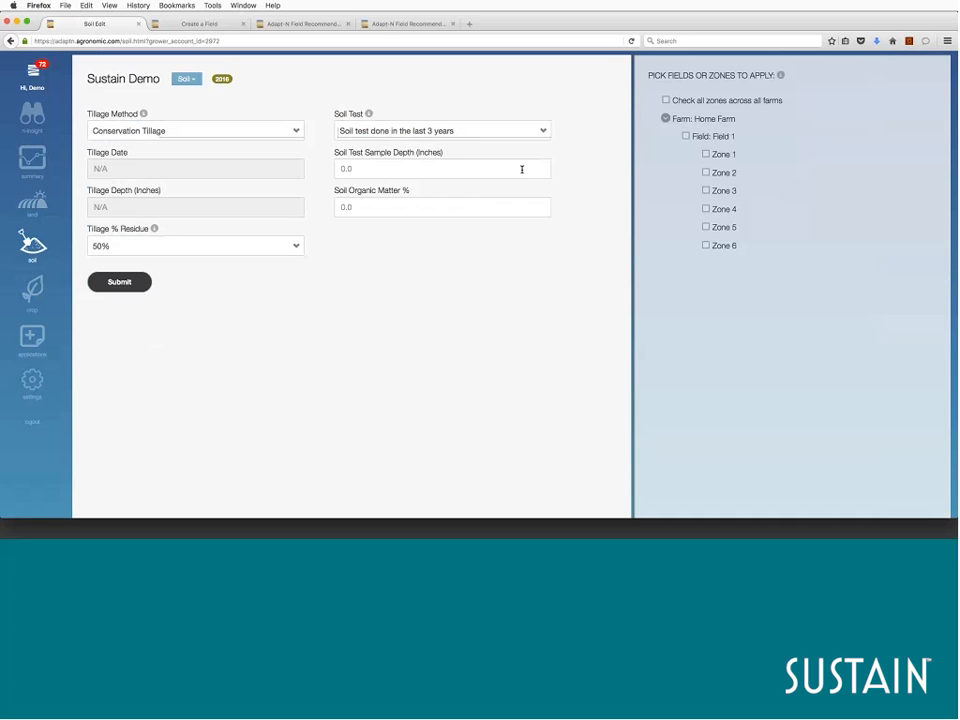
left_click(520, 169)
type("12")
key("Tab")
type("2.")
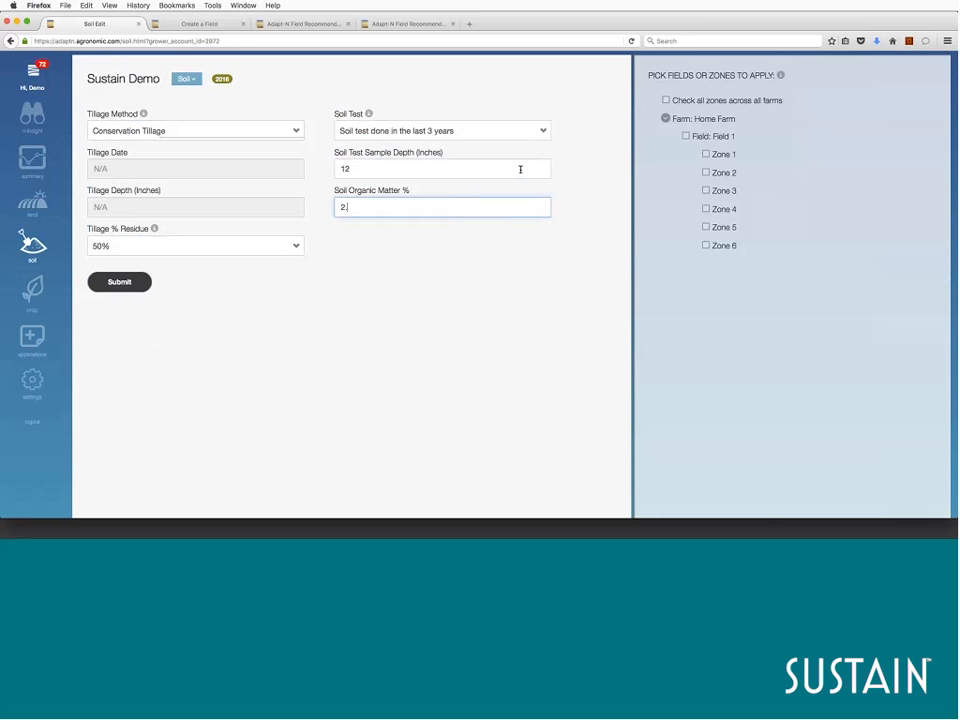
type("1")
left_click(685, 136)
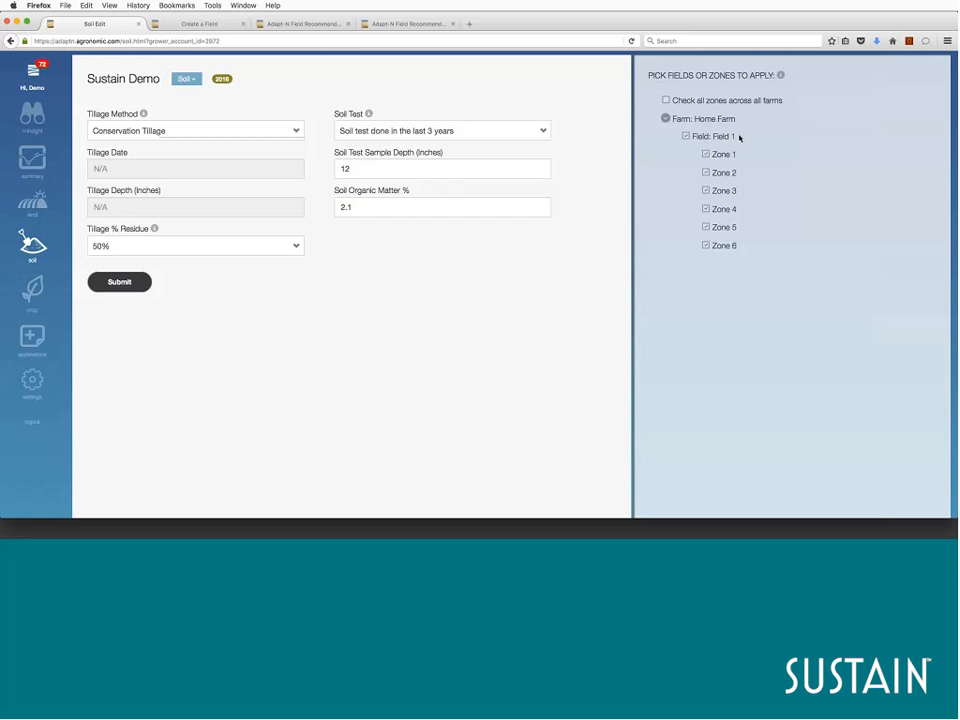
left_click(142, 287)
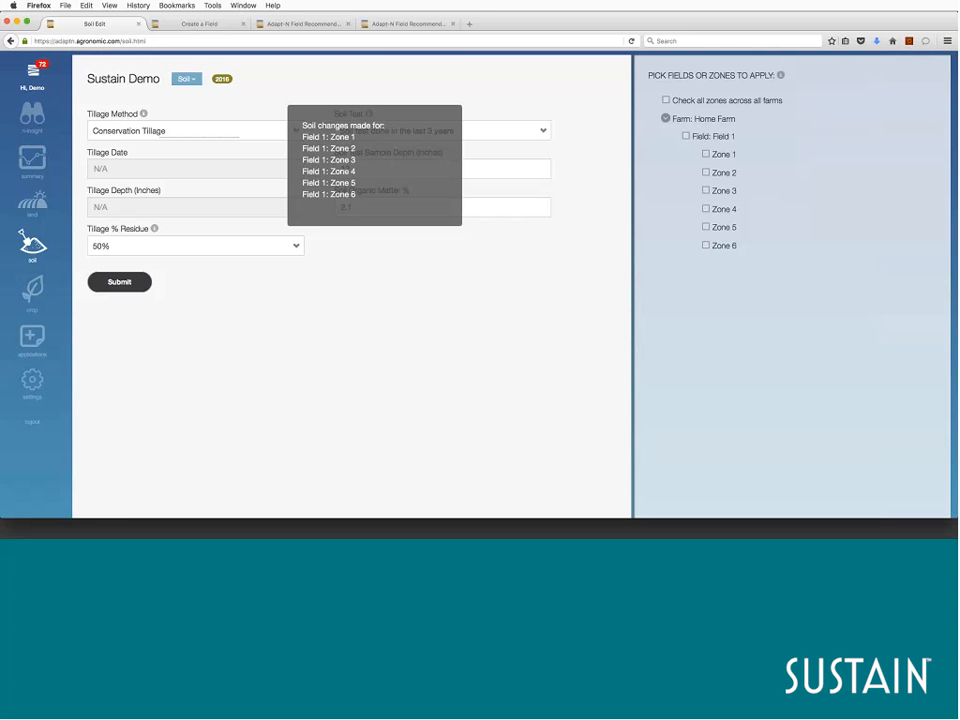
Switch to the crop settings and set the maturity class to 102 day grain corn with an expected yield of 160 bushels/acre
left_click(186, 78)
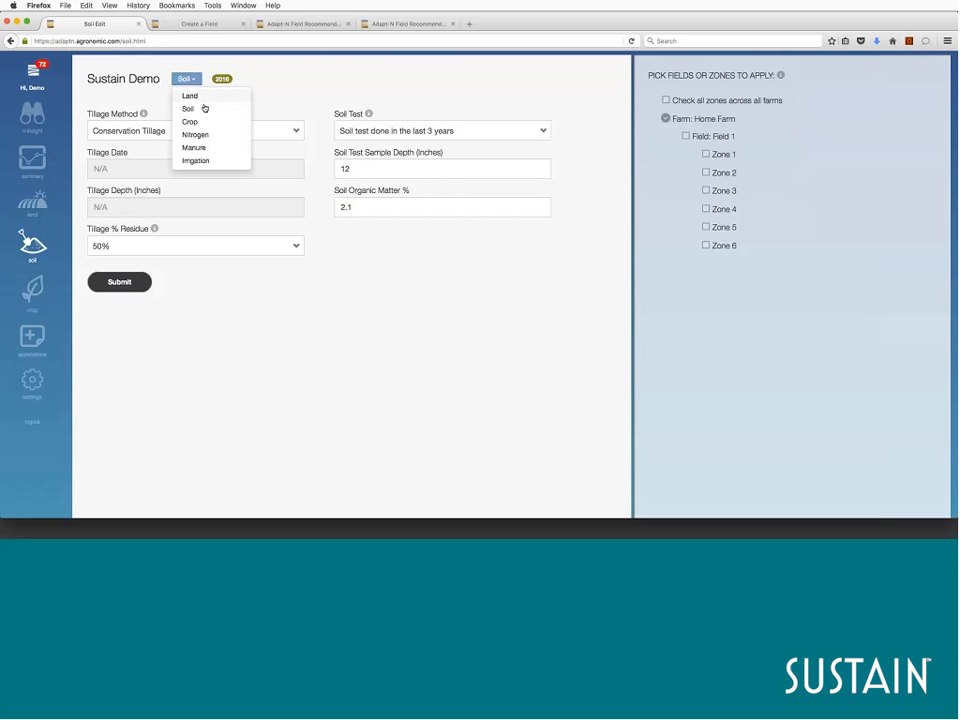
left_click(205, 121)
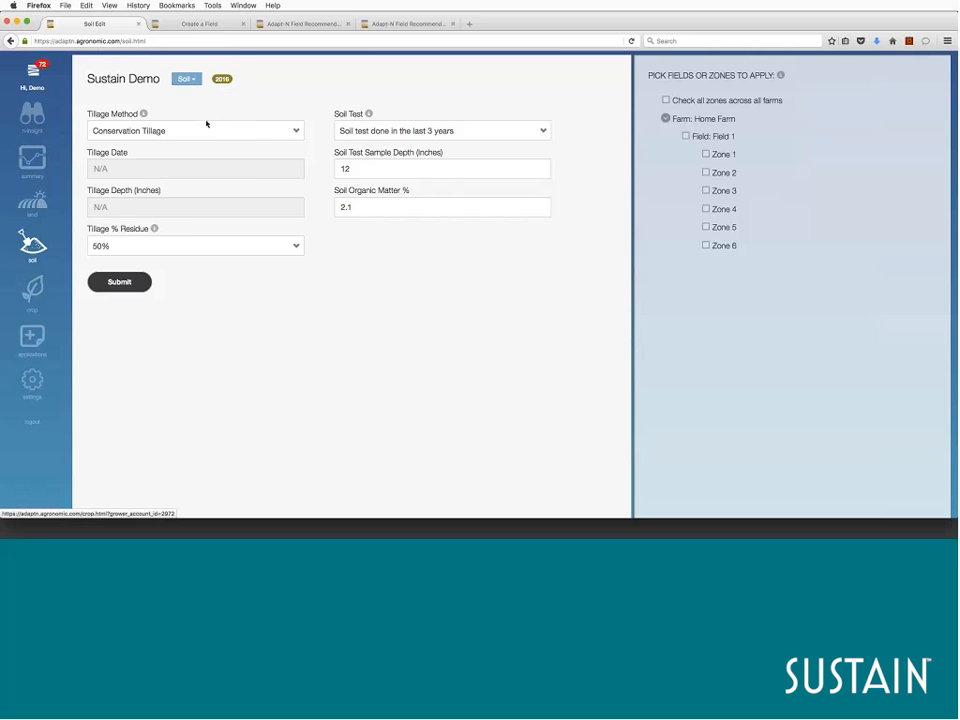
left_click(295, 143)
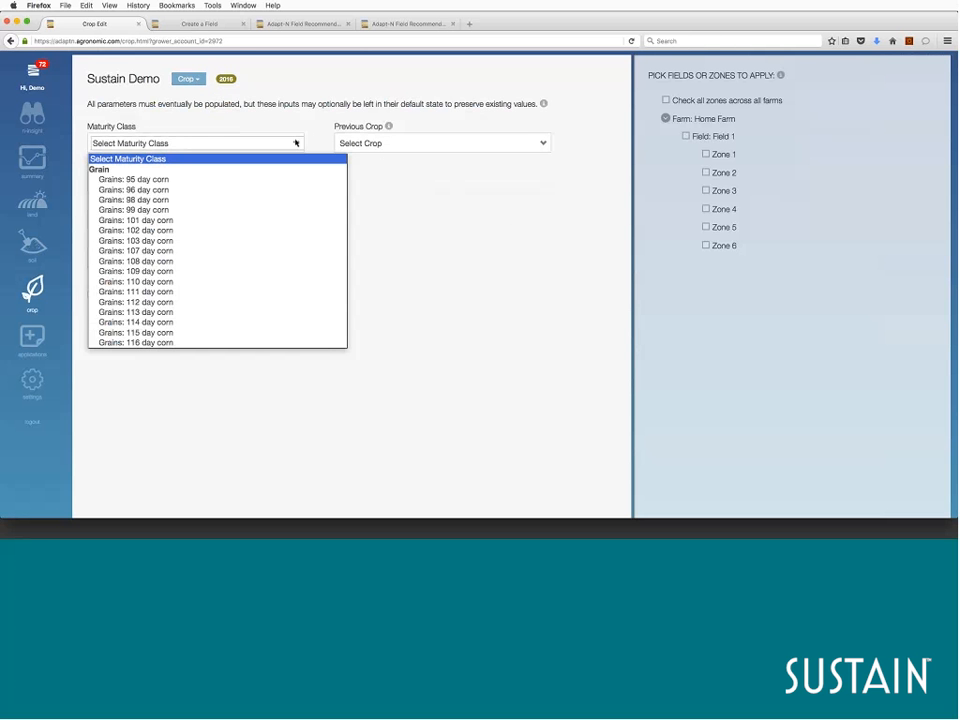
left_click(289, 231)
left_click(290, 181)
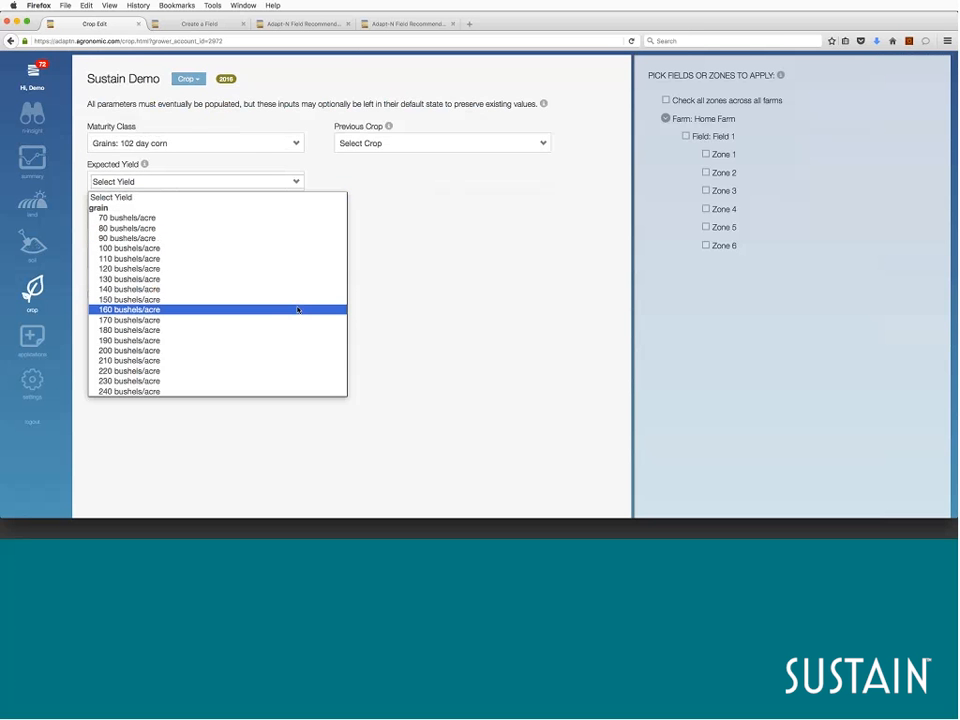
left_click(297, 309)
Set the crop's planting date to 2016-04-15
left_click(267, 216)
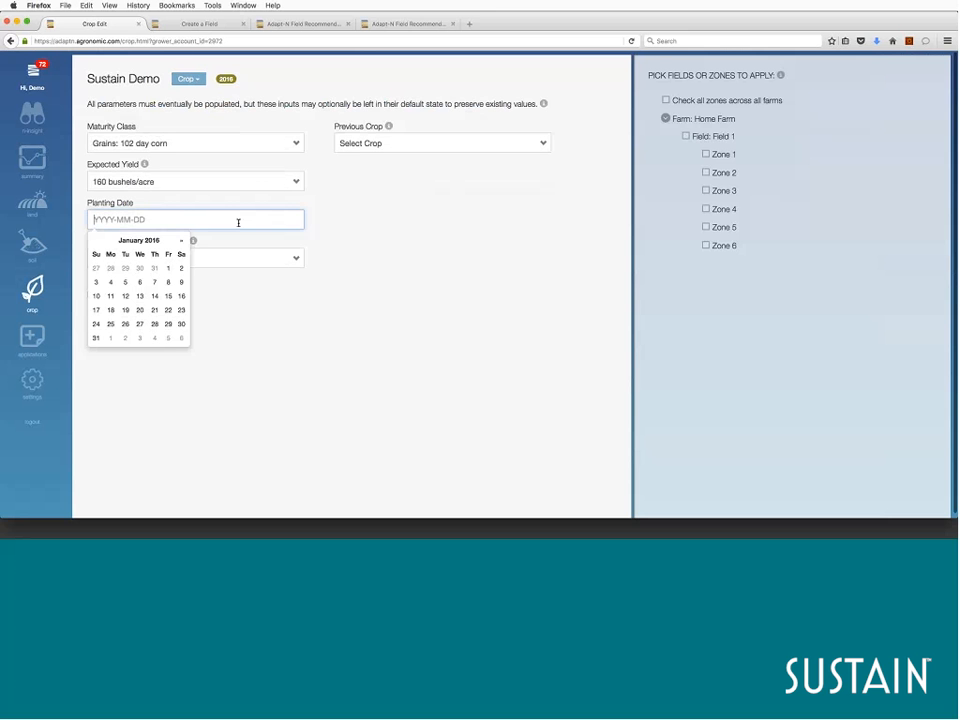
left_click(181, 240)
left_click(181, 240)
left_click(181, 240)
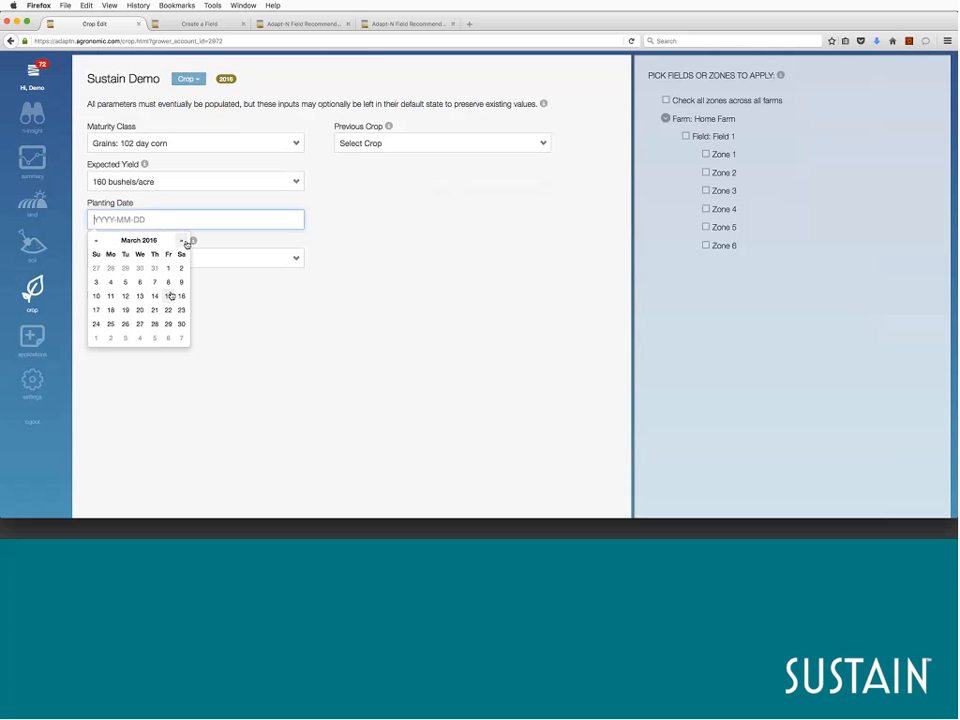
left_click(168, 296)
Set the expected harvest population to 30000 and the previous crop to Grain Corn, and submit the crop data for all Field 1 zones
left_click(295, 258)
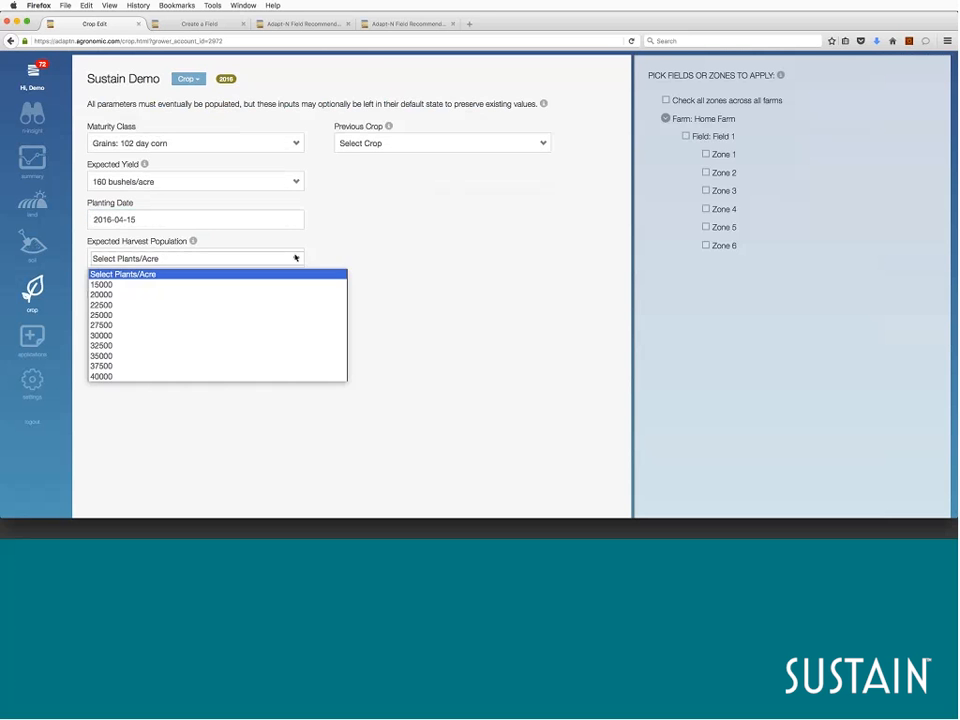
left_click(285, 334)
left_click(545, 143)
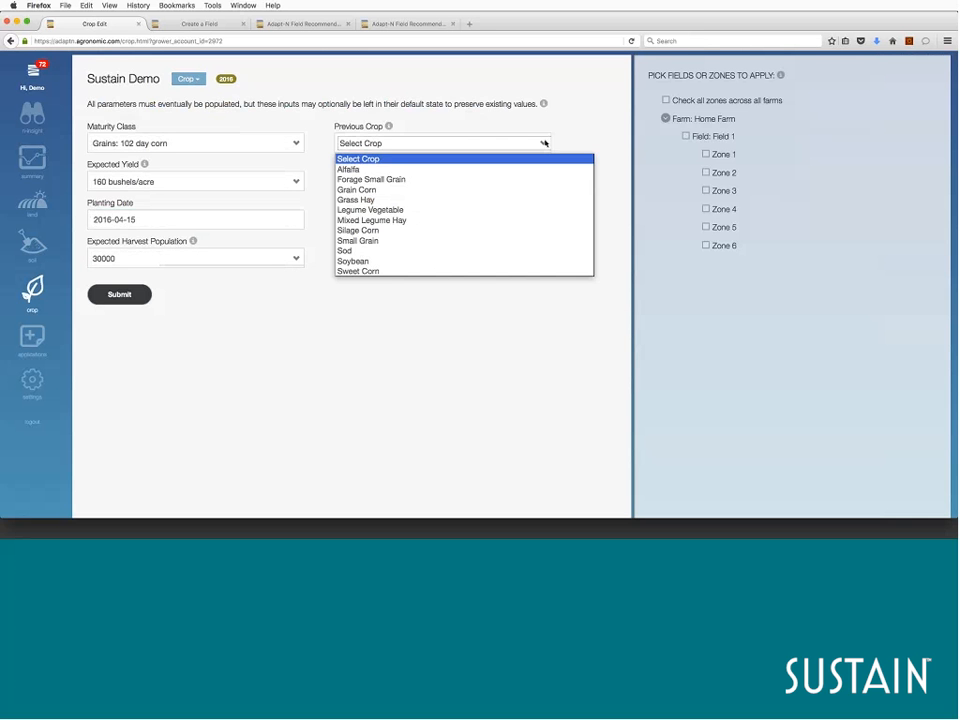
left_click(357, 189)
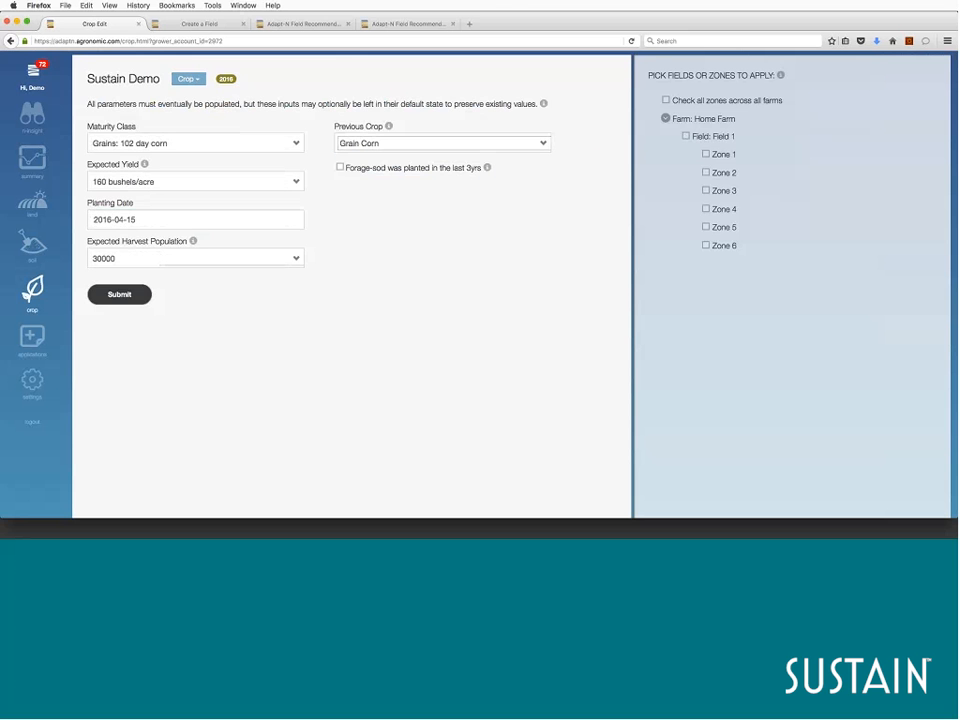
left_click(686, 137)
left_click(136, 299)
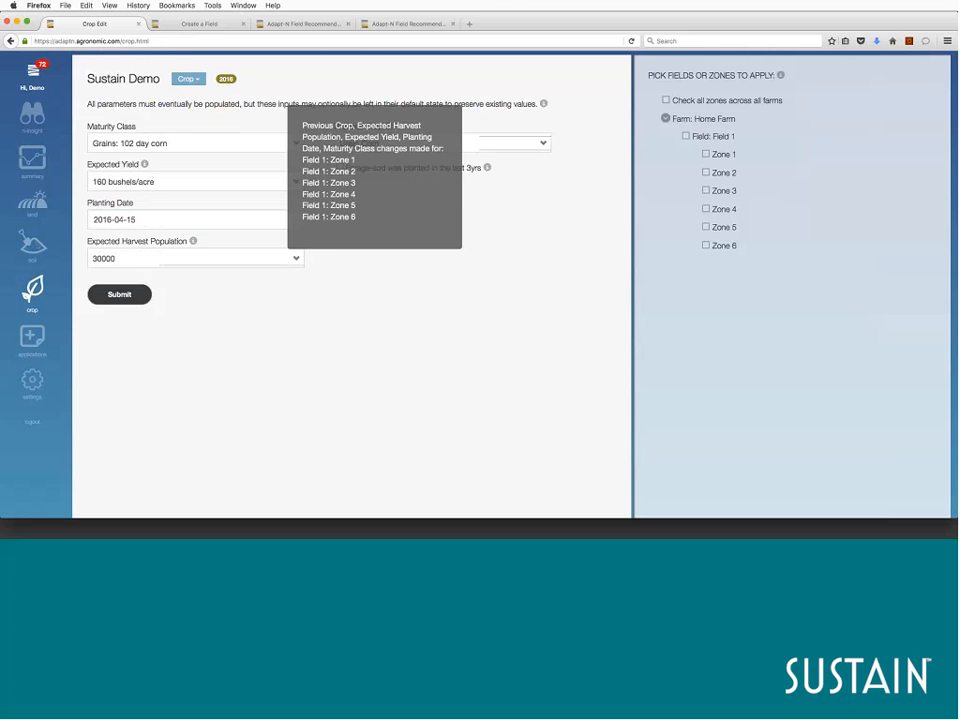
Switch to the nitrogen settings and enter a Pre-Plant application dated 2015-11-20
left_click(203, 84)
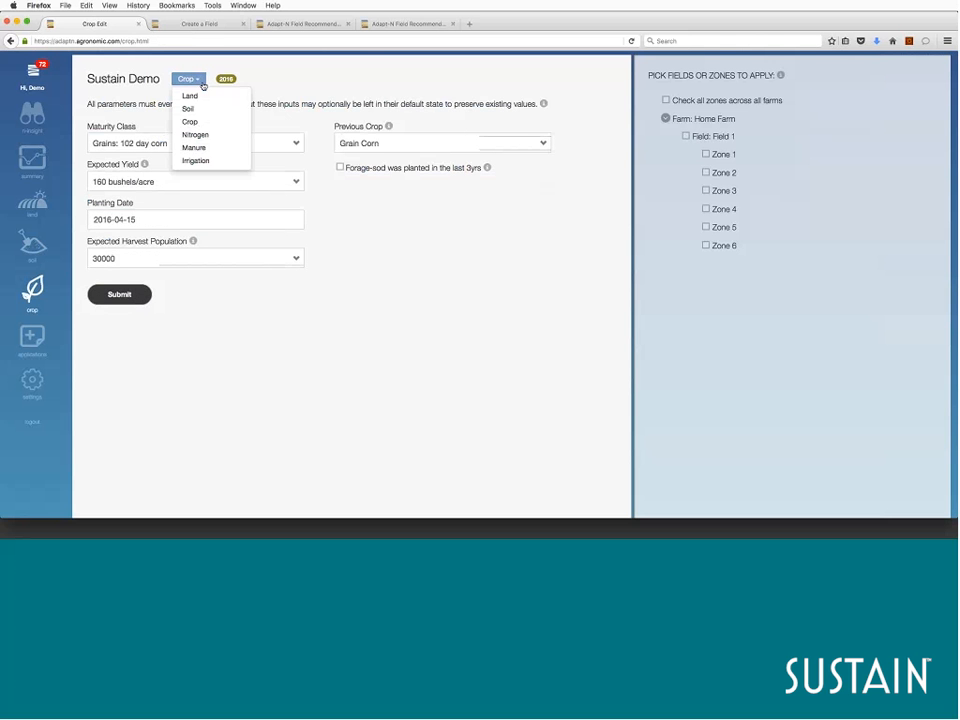
left_click(216, 135)
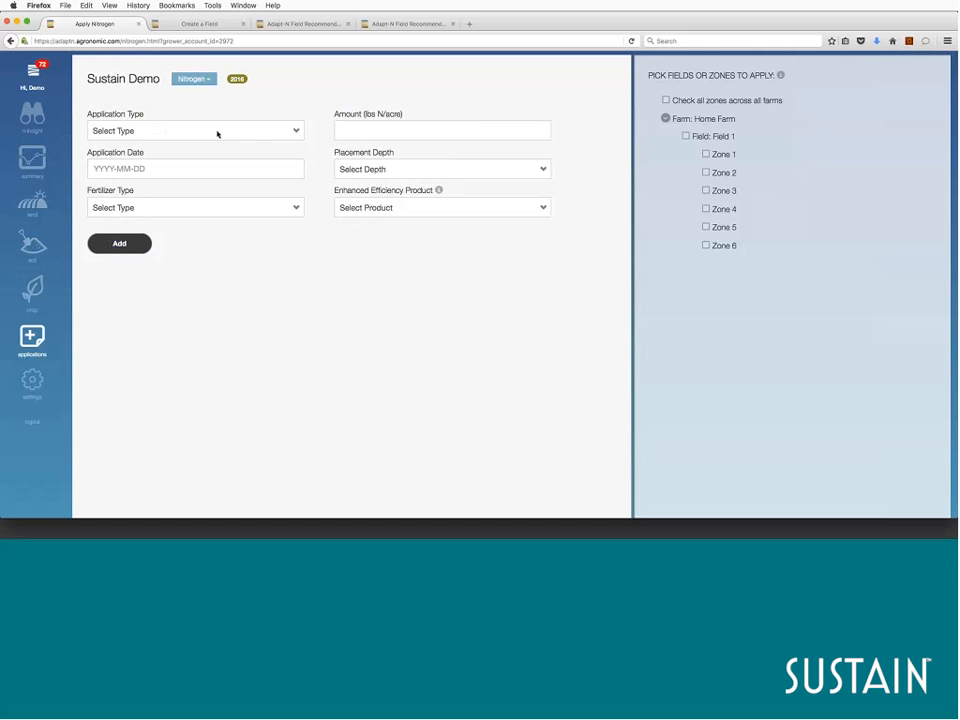
left_click(217, 133)
left_click(291, 154)
left_click(283, 168)
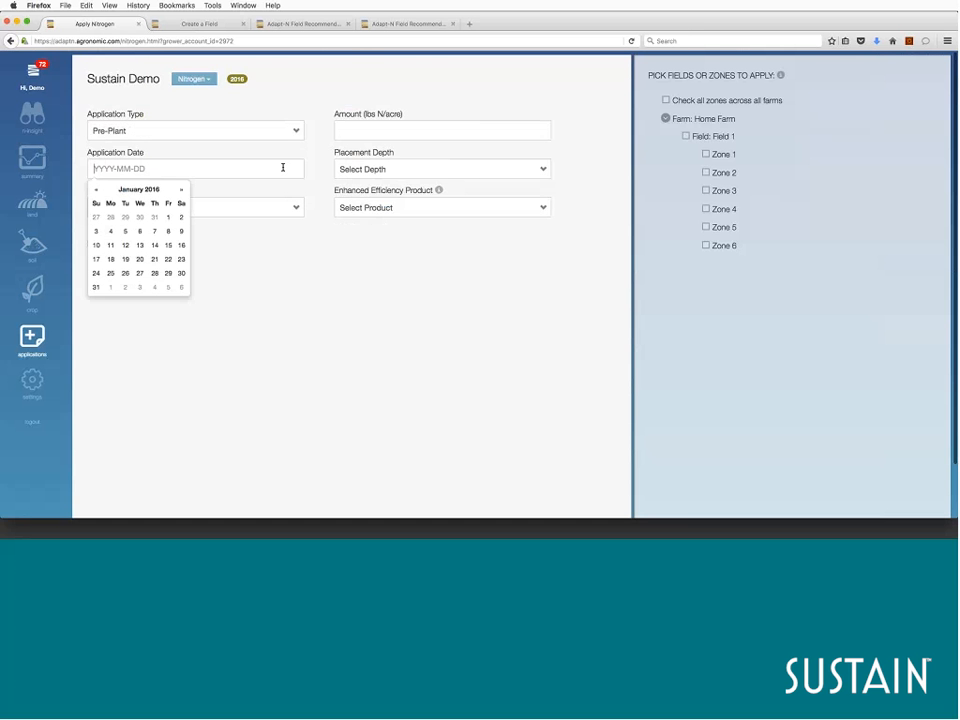
left_click(96, 189)
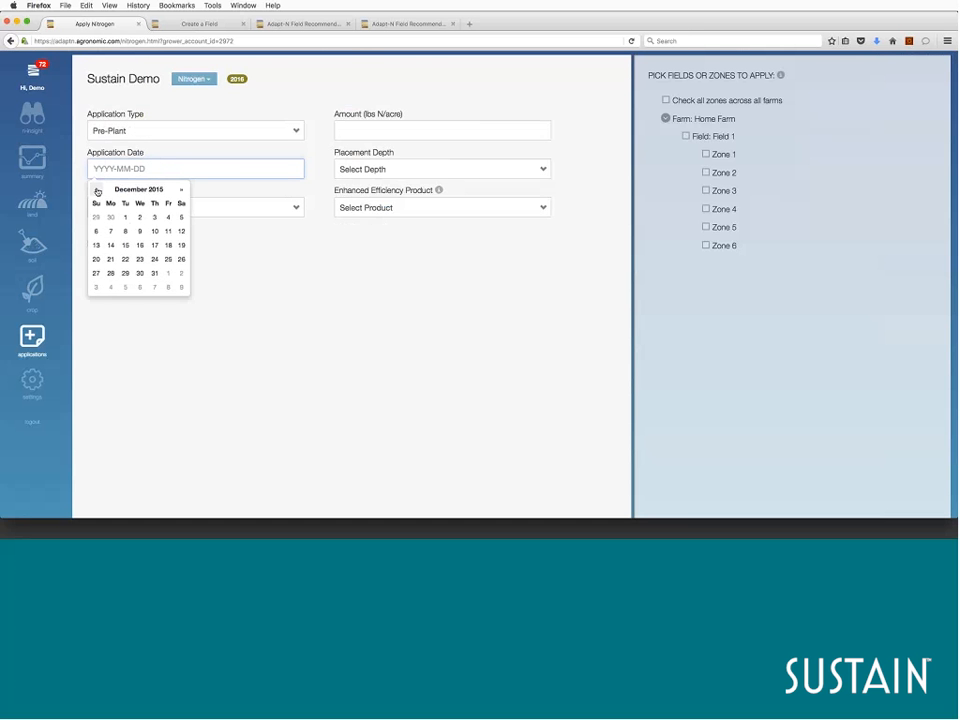
left_click(96, 189)
left_click(168, 259)
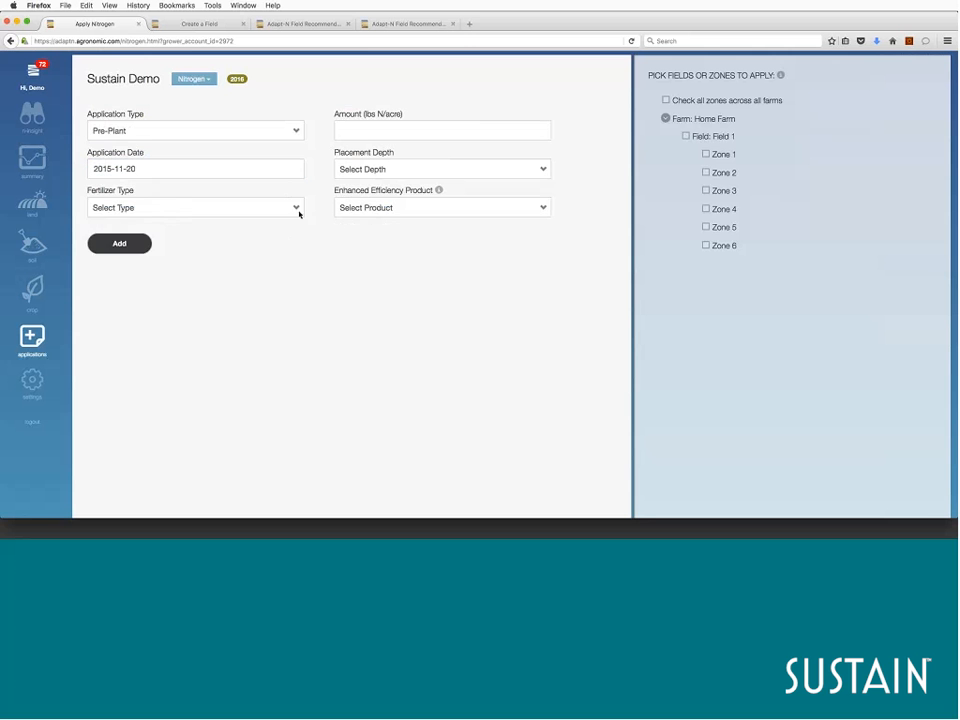
Set the application's fertilizer to Anhydrous Ammonia at 120 lbs N/acre with a placement depth of 8"-10"
left_click(296, 208)
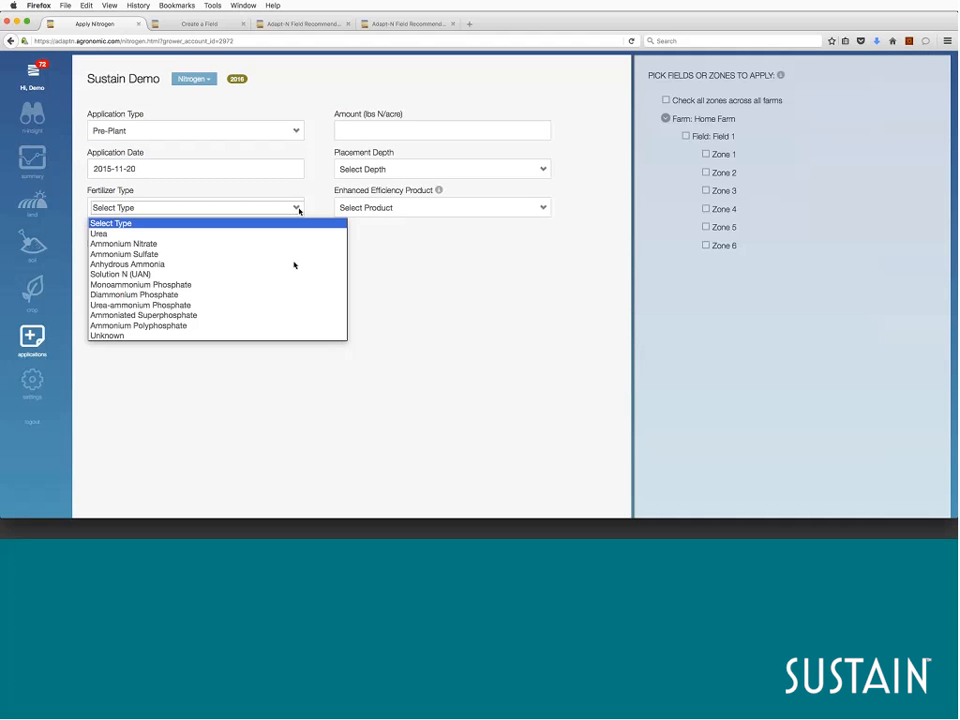
left_click(294, 264)
left_click(376, 130)
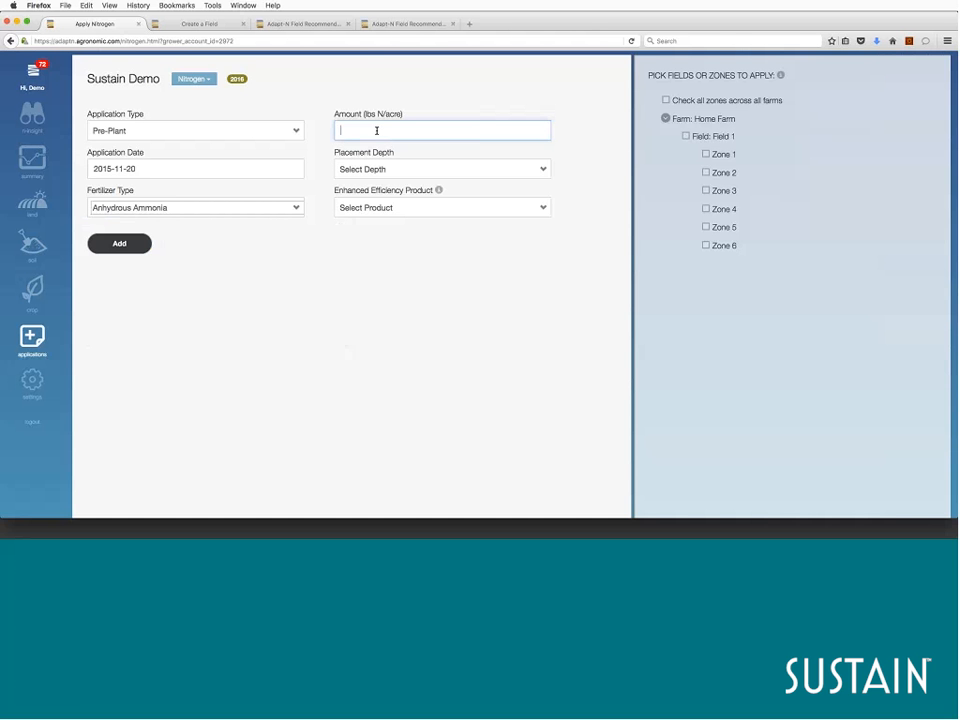
type("120")
left_click(542, 169)
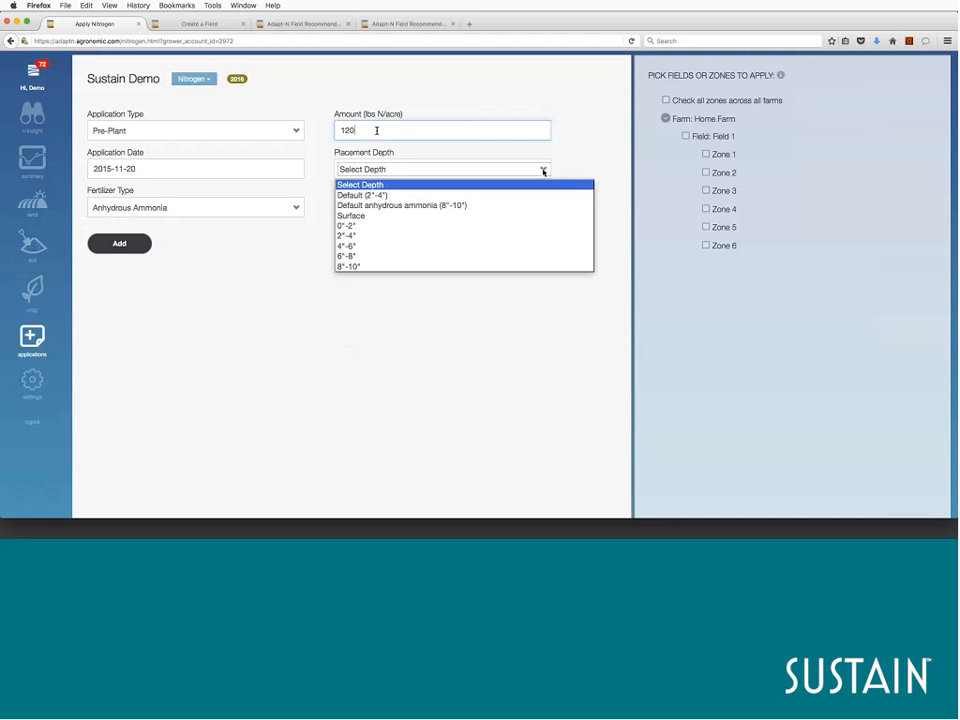
left_click(533, 267)
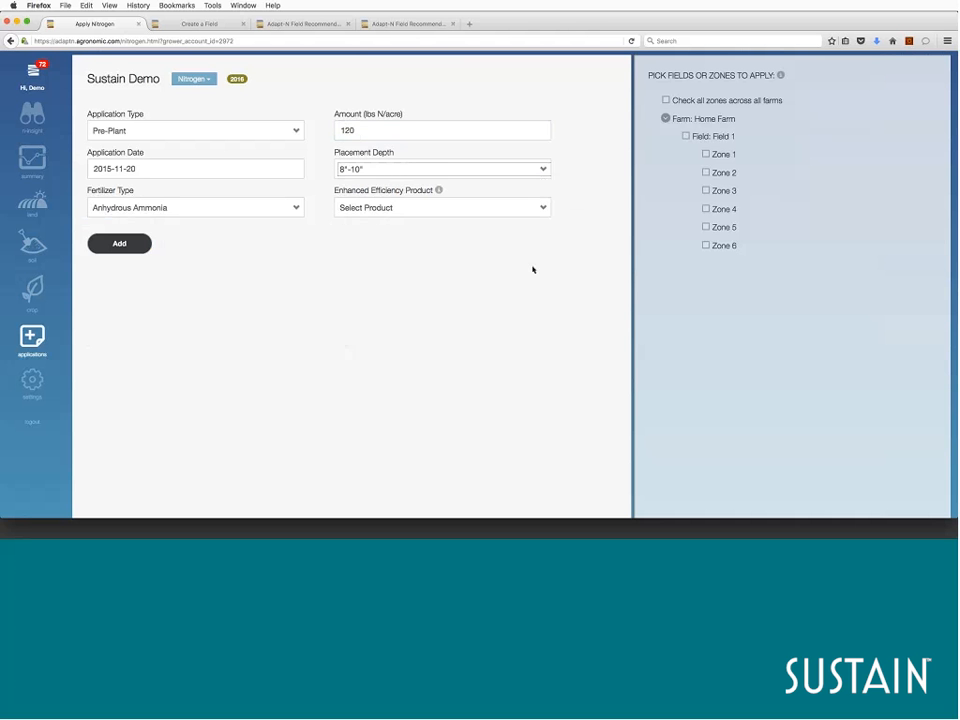
Choose None as the enhanced efficiency product and add the nitrogen application to all Field 1 zones
left_click(544, 208)
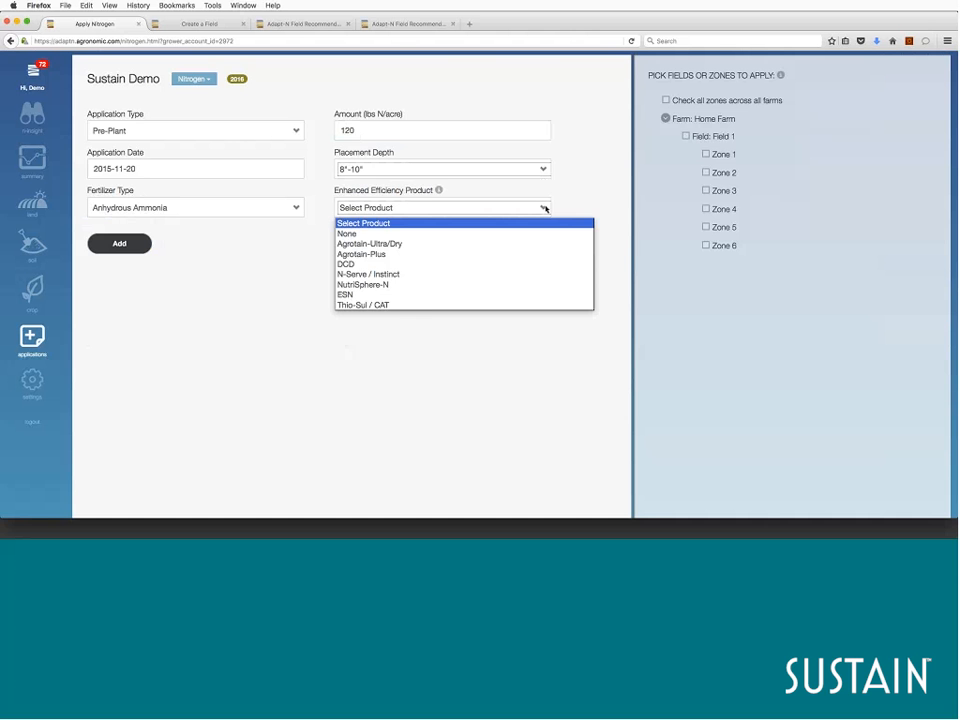
key("Down")
key("Return")
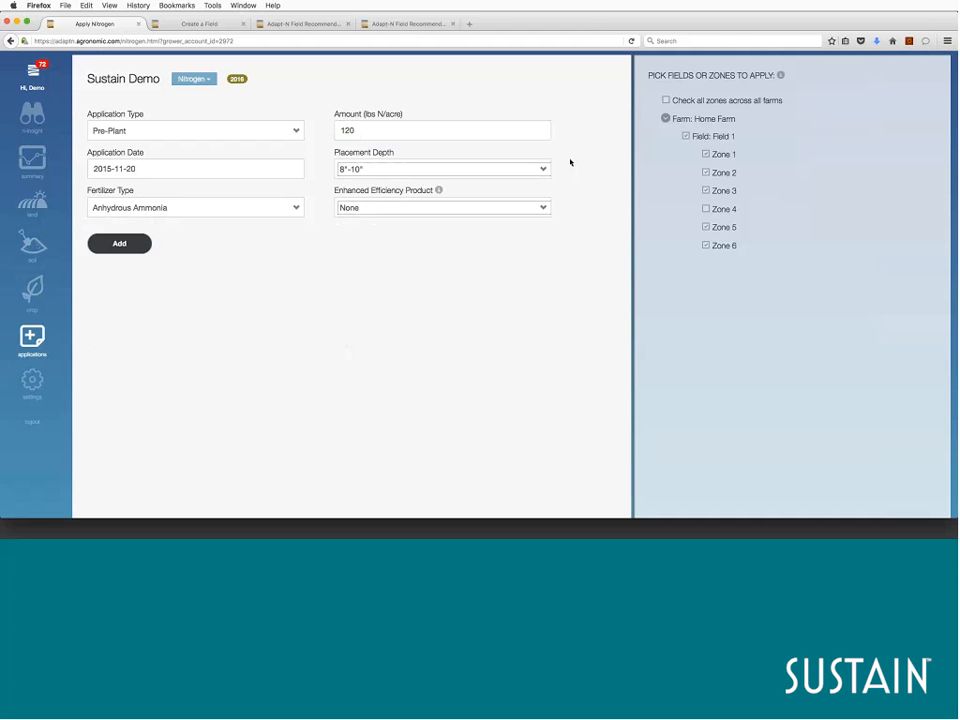
left_click(141, 249)
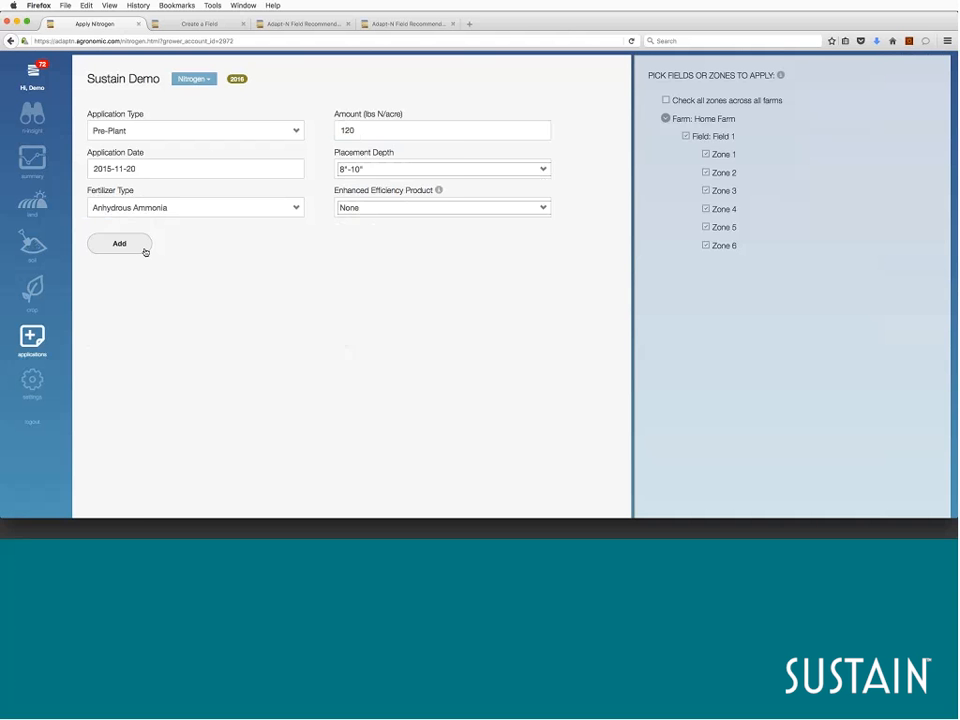
Return to the land overview and activate Field 1
left_click(209, 82)
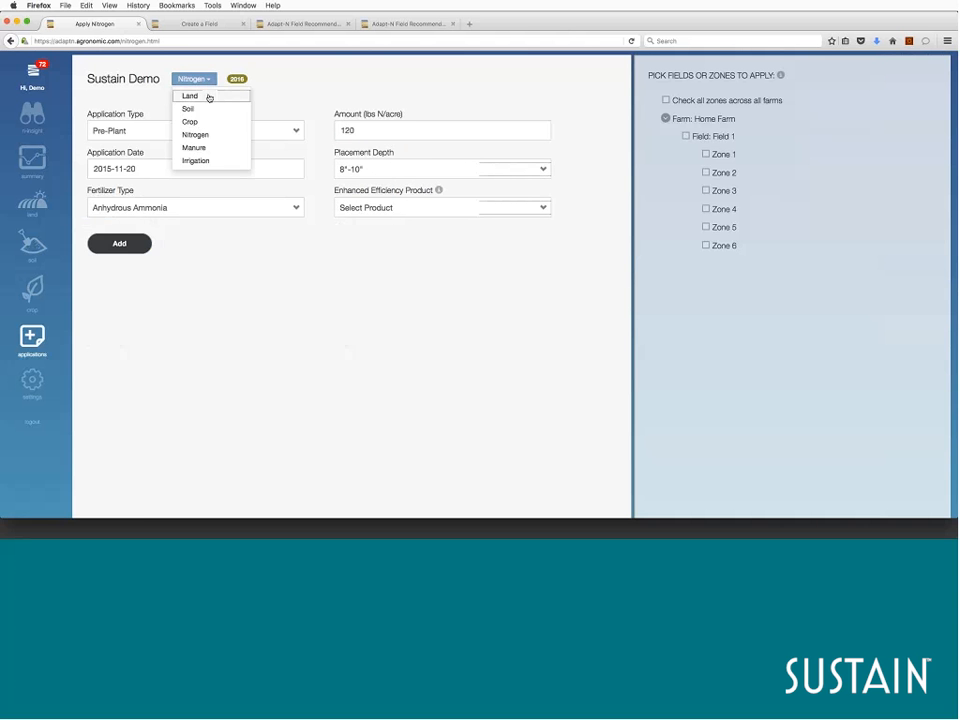
left_click(208, 96)
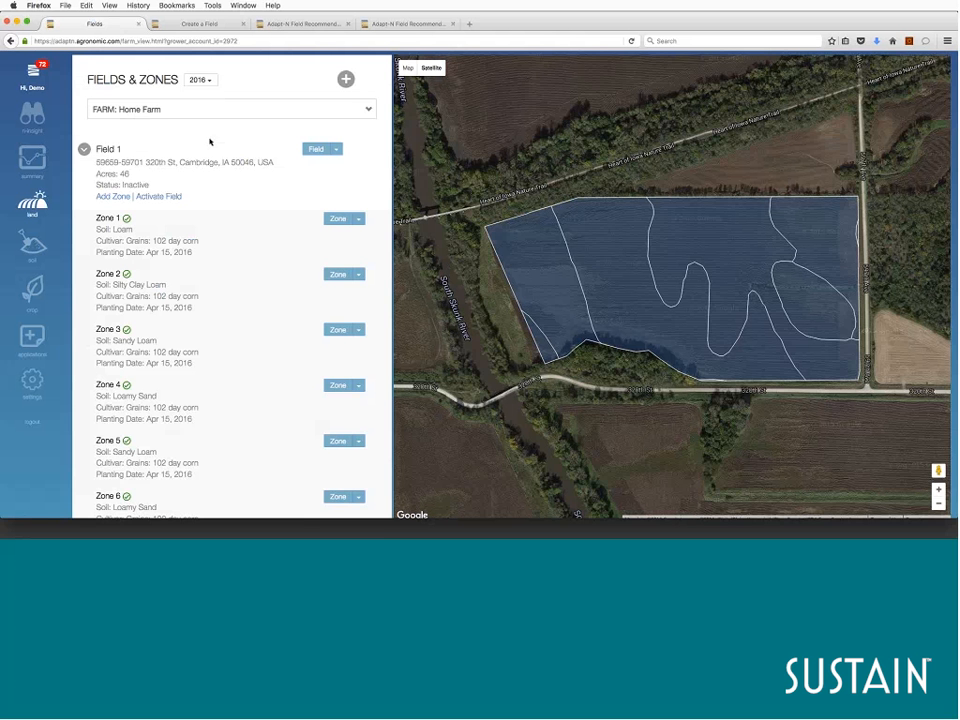
left_click(160, 196)
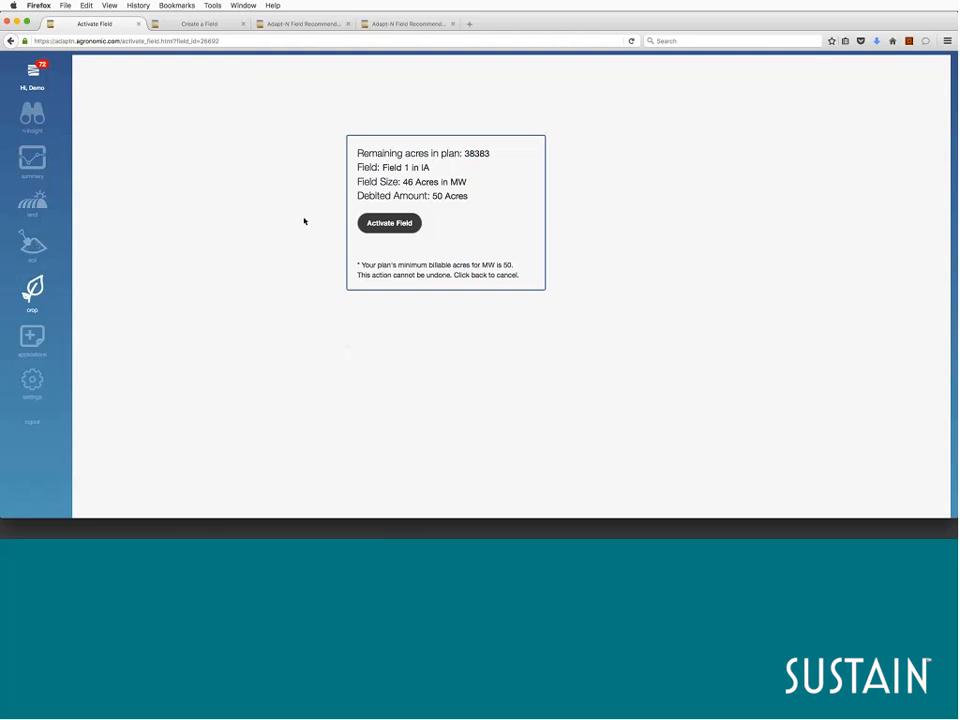
left_click(368, 230)
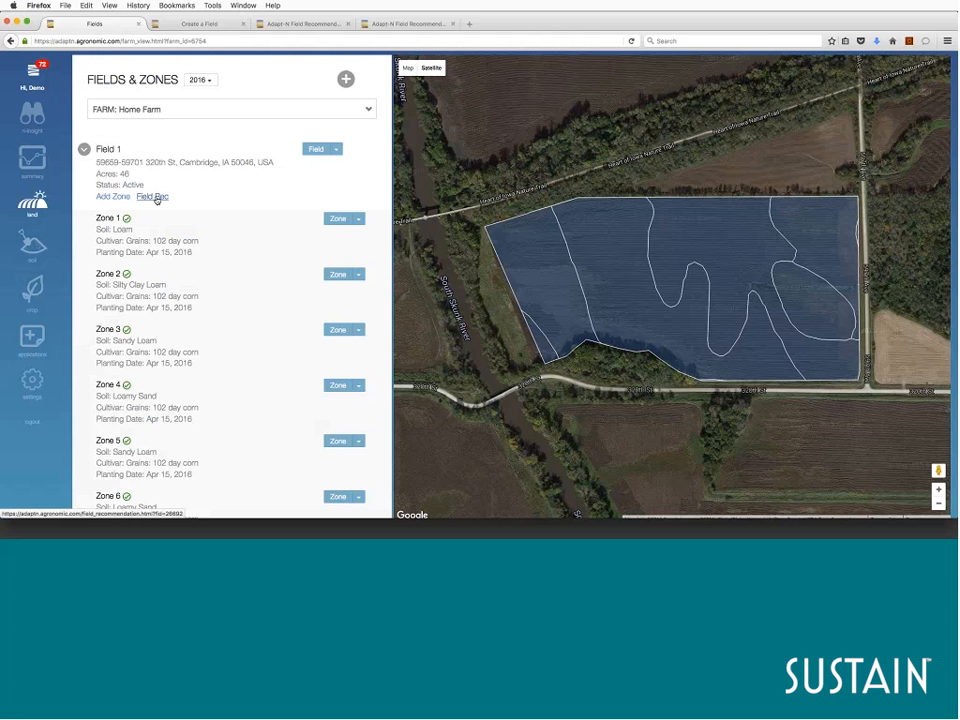
Open the field recommendation for Field 1 and start a recommendation without specifying a date
left_click(336, 149)
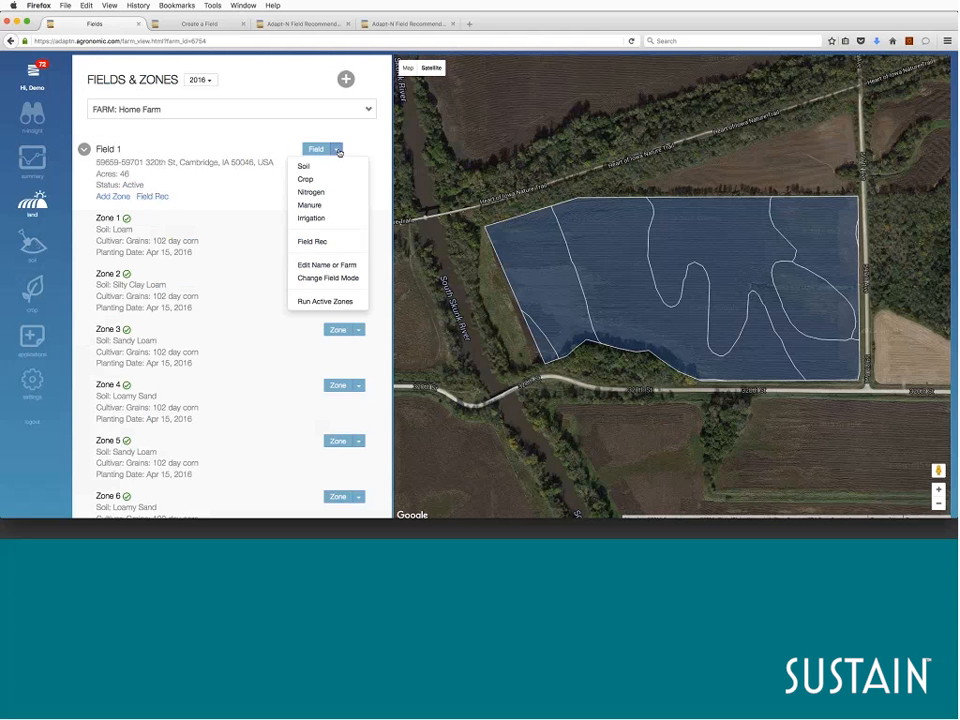
left_click(331, 242)
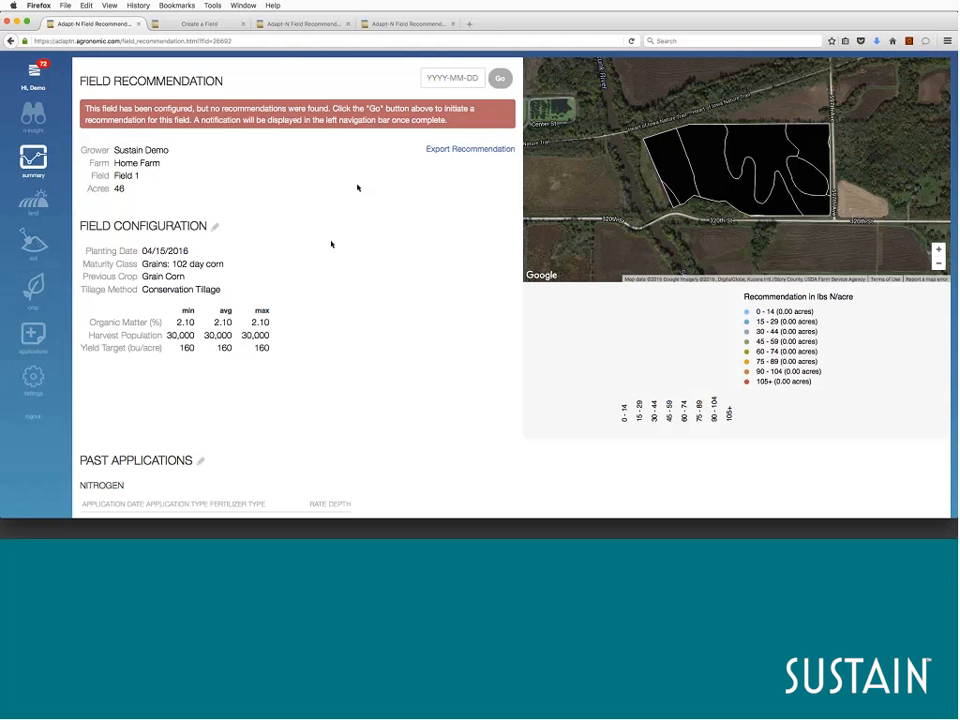
left_click(500, 81)
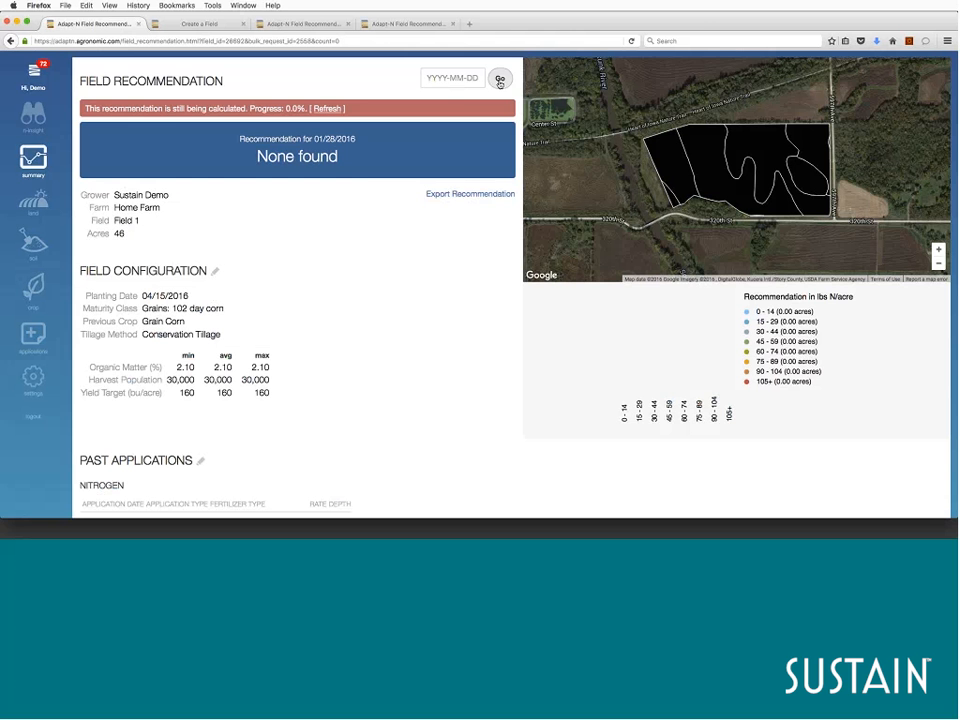
Request a Field 1 recommendation for the date 2014-06-10
left_click(459, 80)
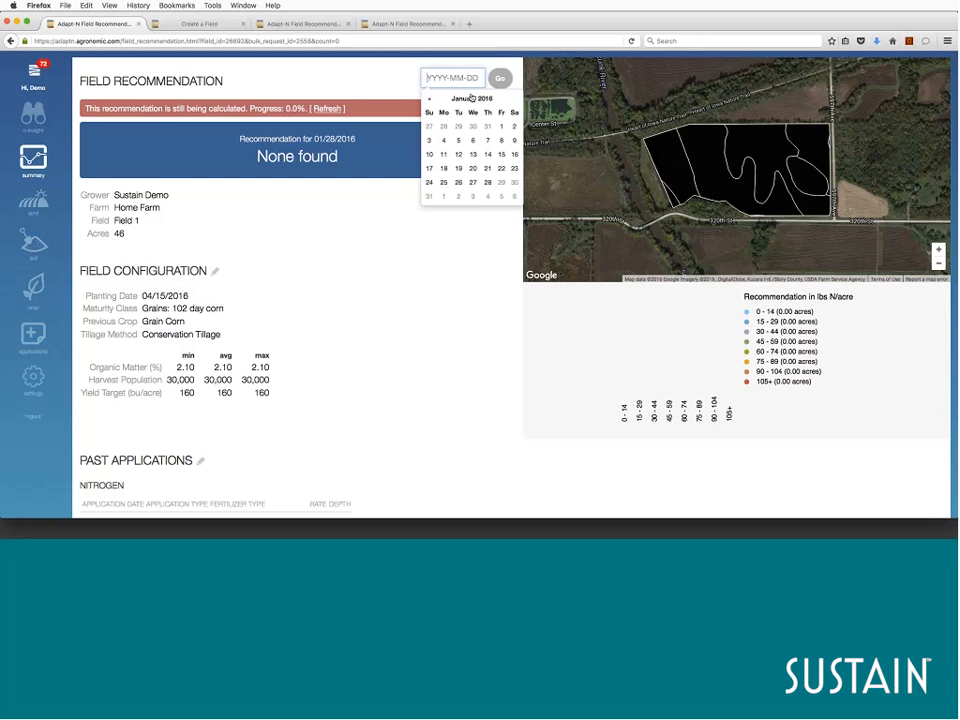
left_click(472, 98)
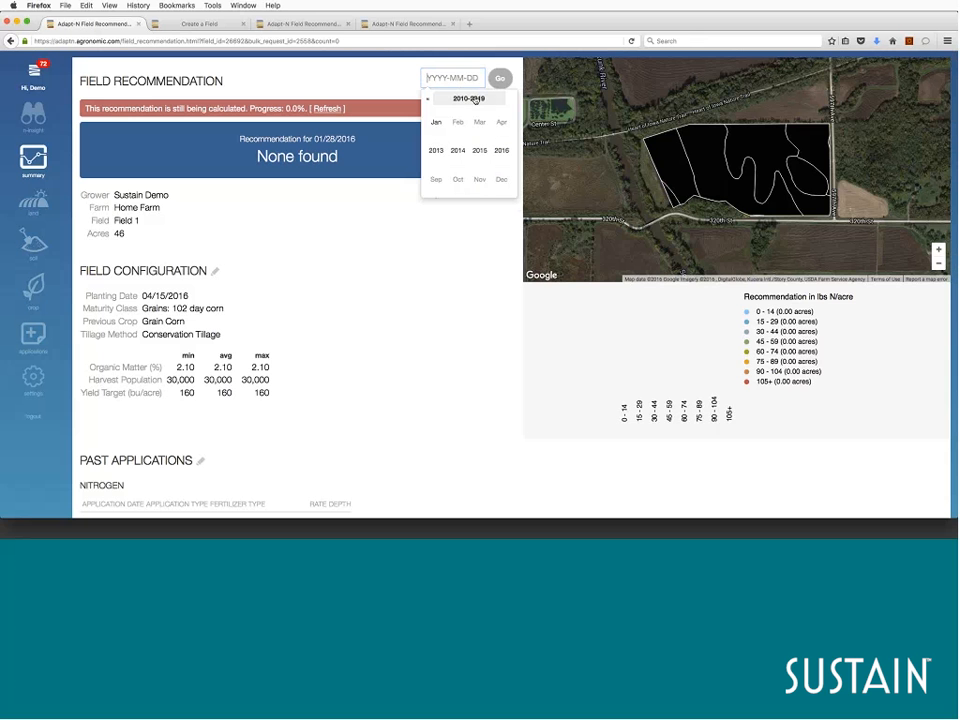
left_click(457, 151)
left_click(457, 152)
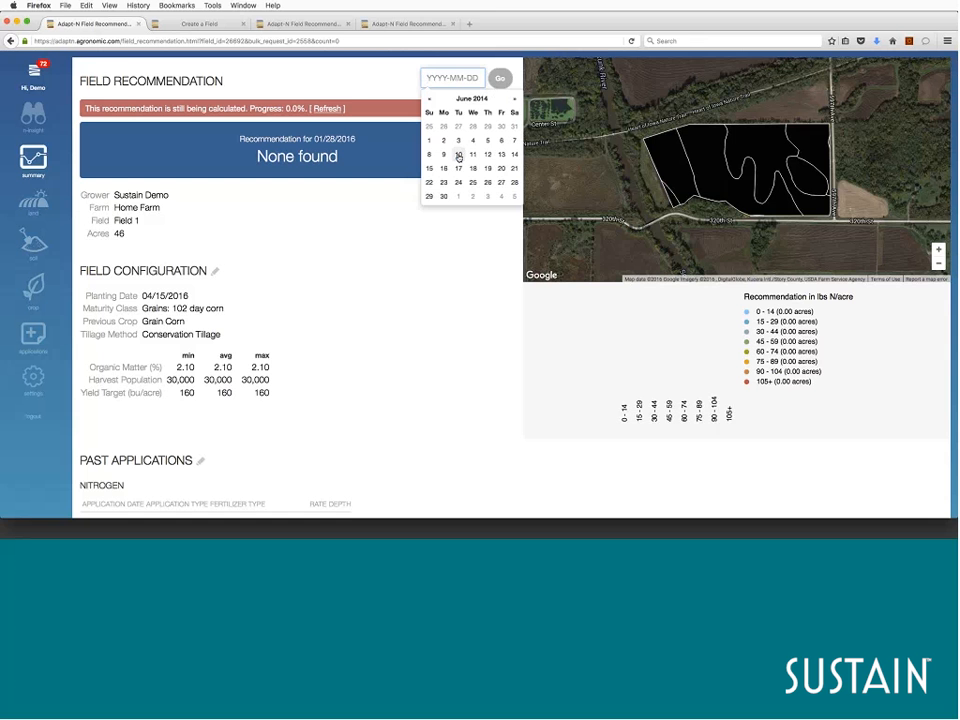
left_click(458, 155)
left_click(500, 79)
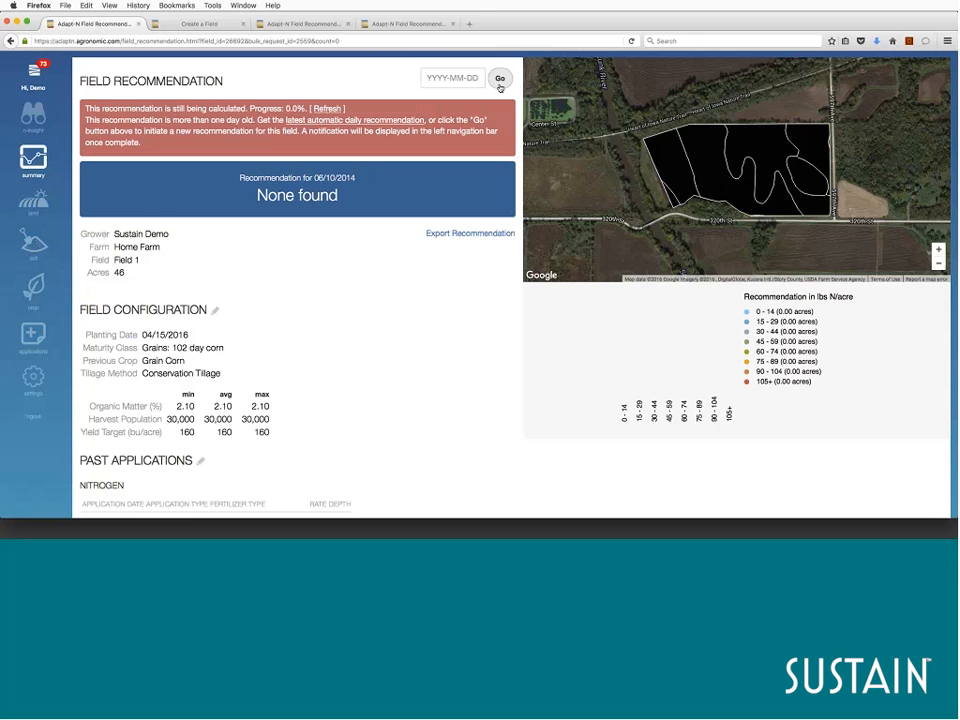
Open the latest automatic daily recommendation and examine its minimum, average and maximum nitrogen rates
left_click(376, 122)
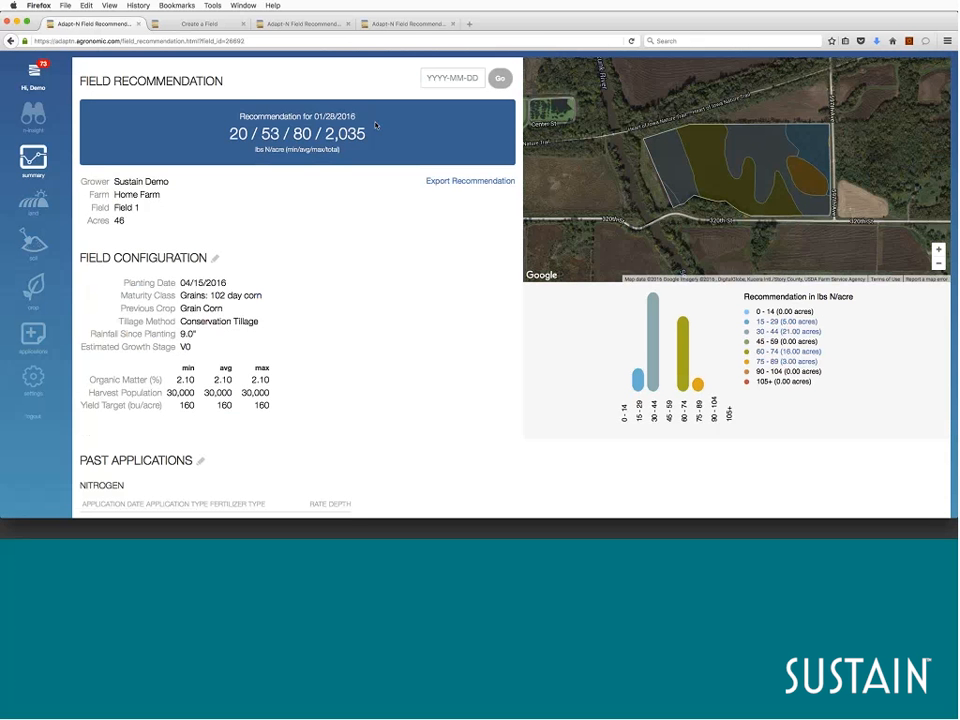
double_click(240, 134)
left_click(247, 152)
double_click(270, 134)
double_click(302, 134)
left_click(376, 155)
View the detailed recommendation of the zone in the middle of the field map, and return to the field recommendation
left_click(763, 168)
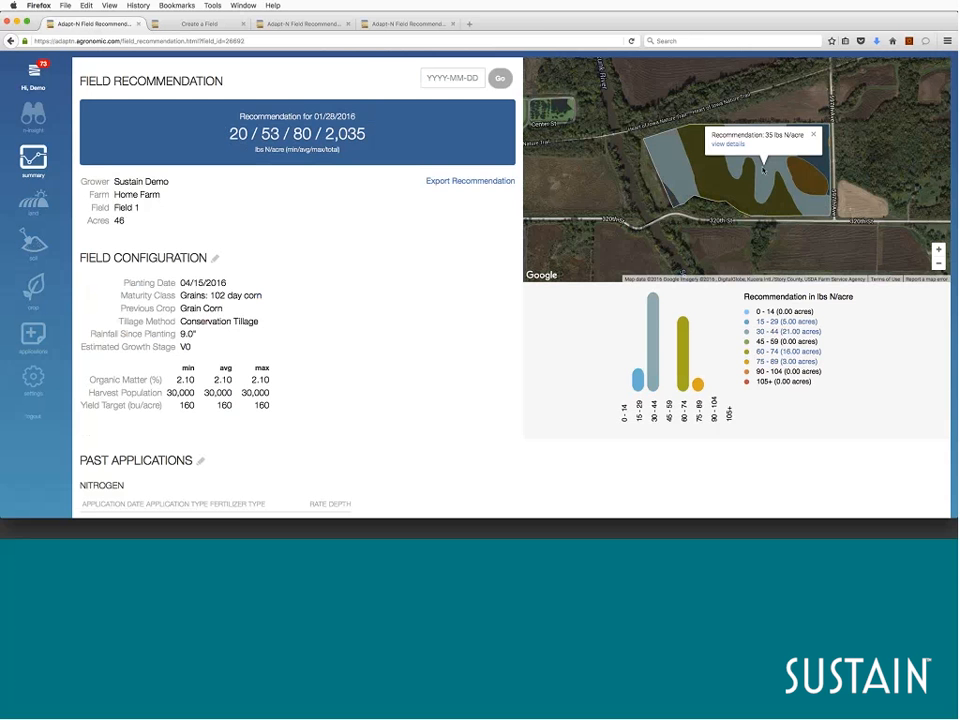
left_click(735, 148)
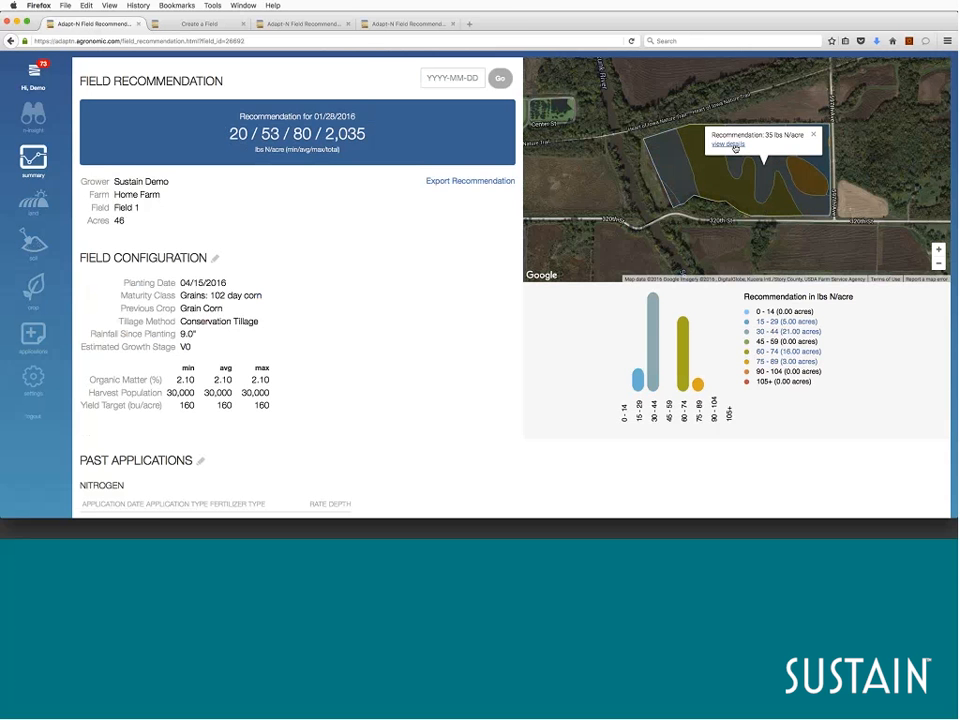
left_click(735, 148)
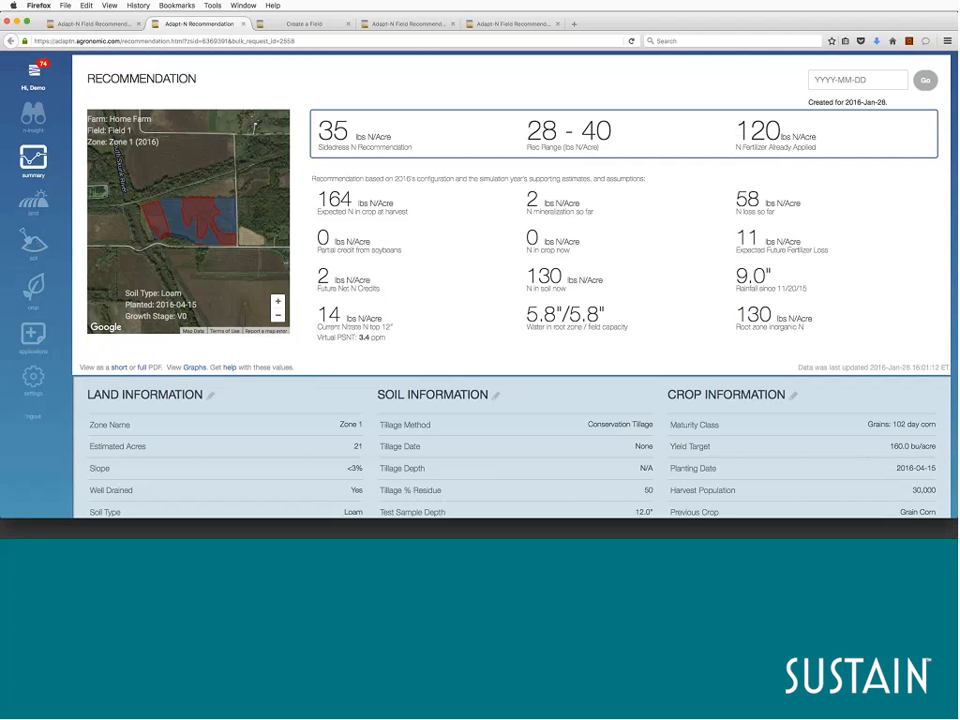
left_click(51, 27)
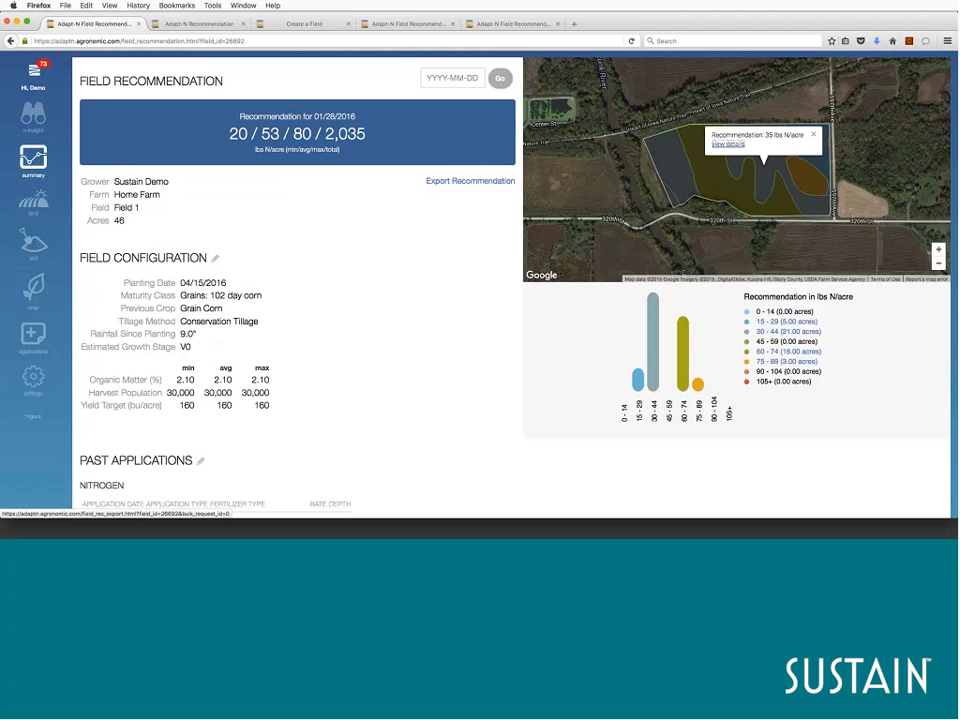
Submit an export of the field recommendation with UAN (28-0-0) (Liquid) at 100%, and cancel the file download
left_click(470, 181)
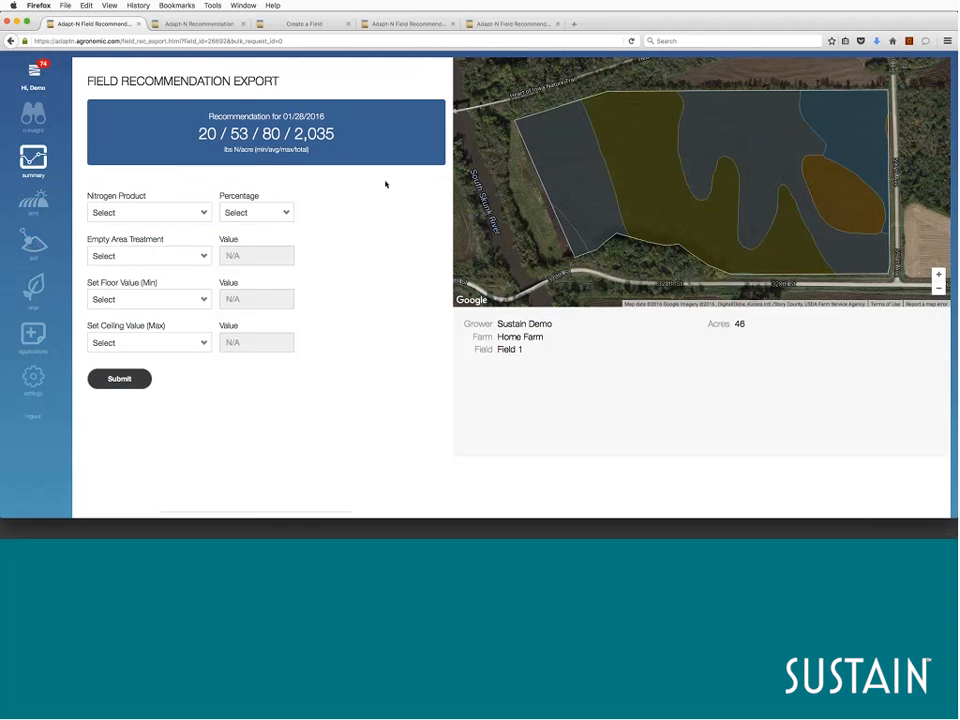
left_click(203, 214)
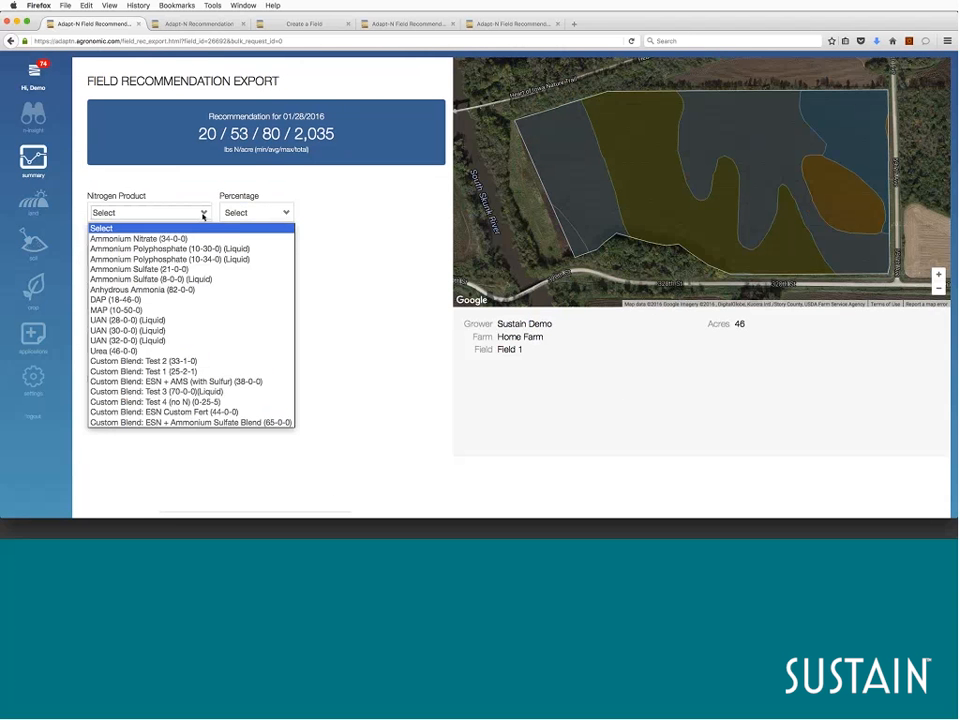
left_click(240, 320)
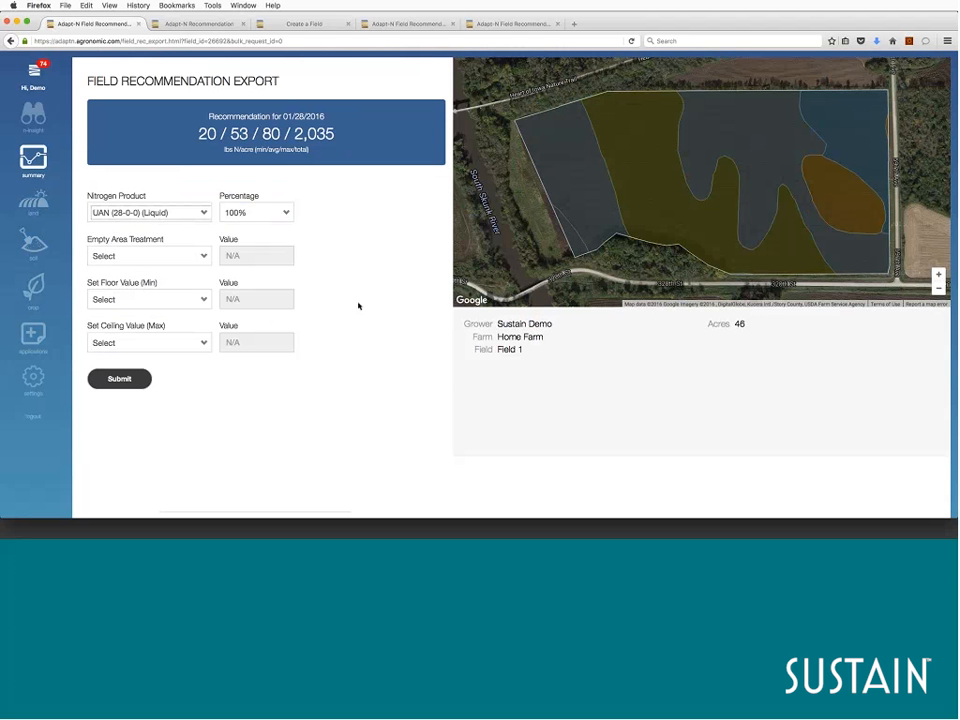
left_click(119, 379)
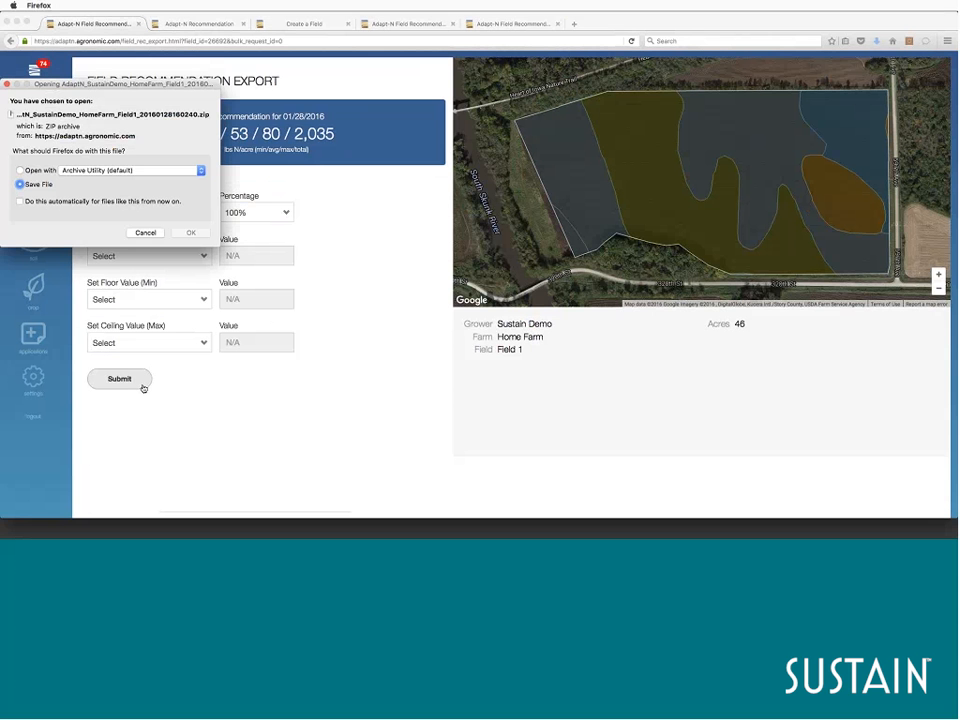
left_click(146, 233)
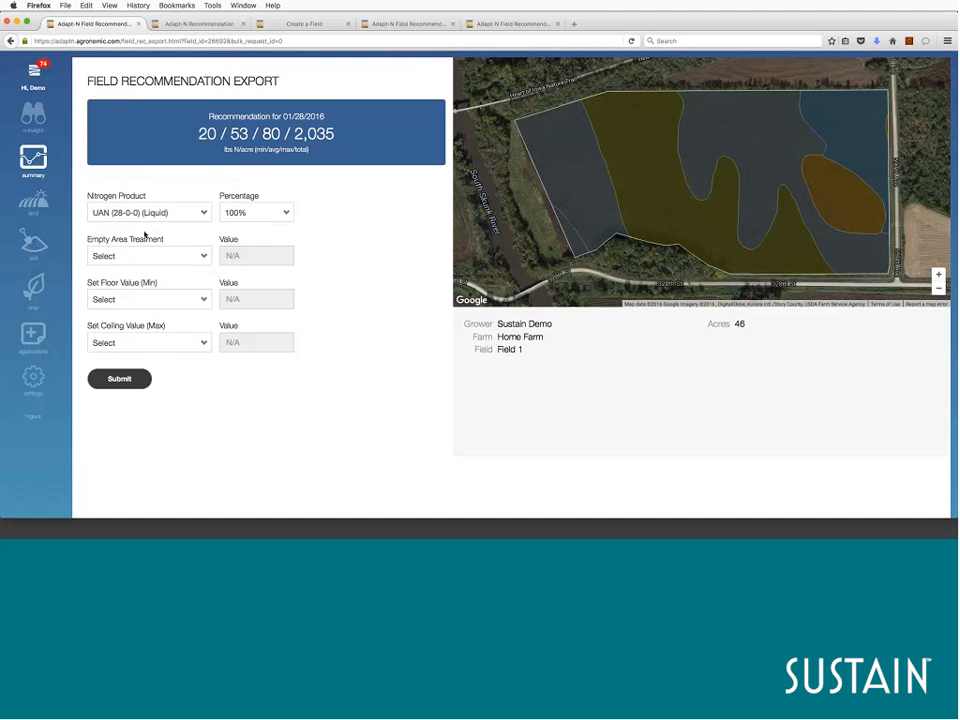